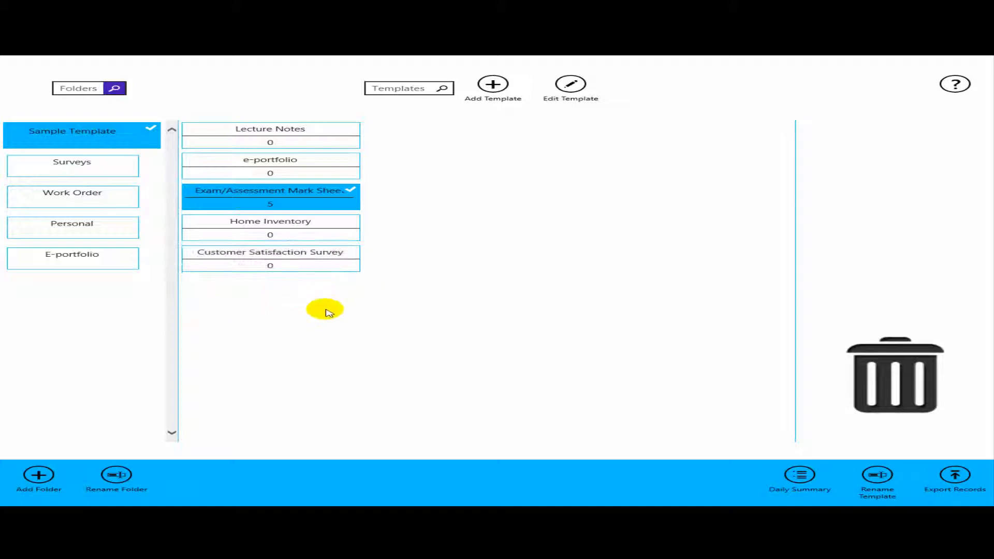
click(294, 199)
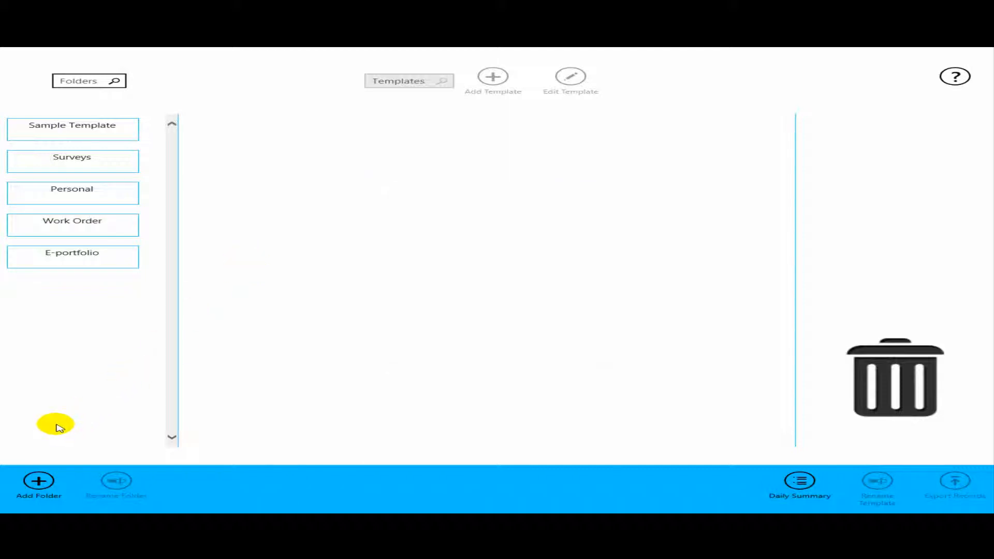
- Add a new folder and rename it Assessments
click(46, 486)
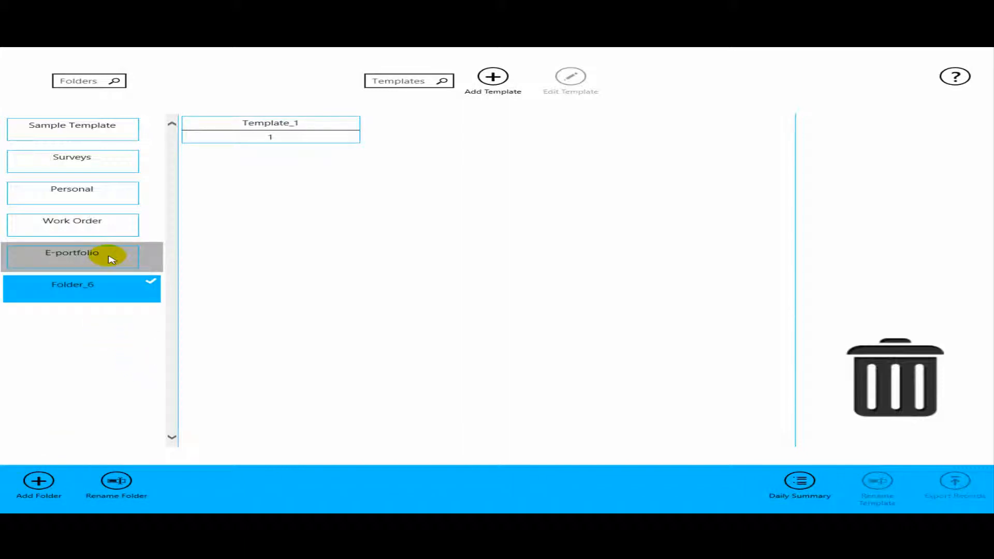
click(144, 286)
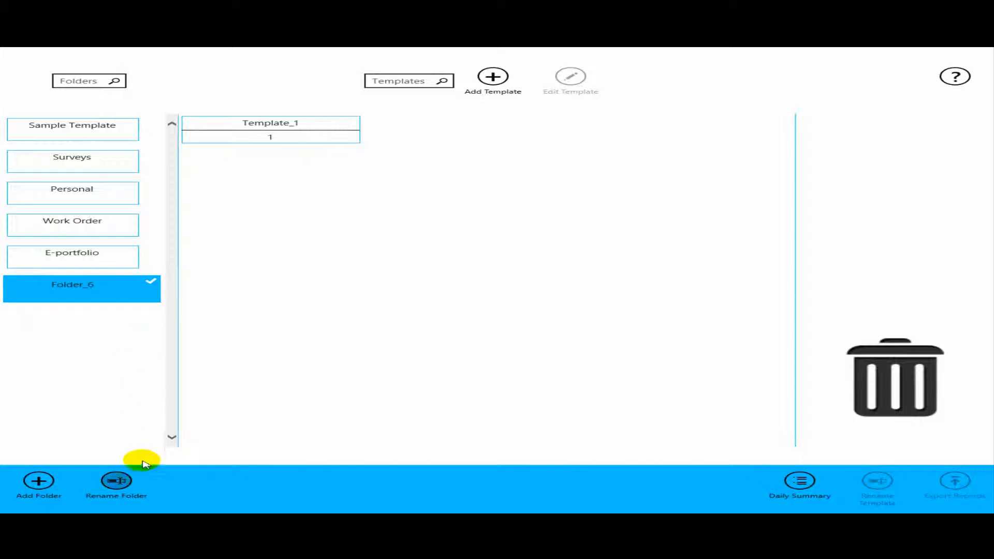
click(121, 478)
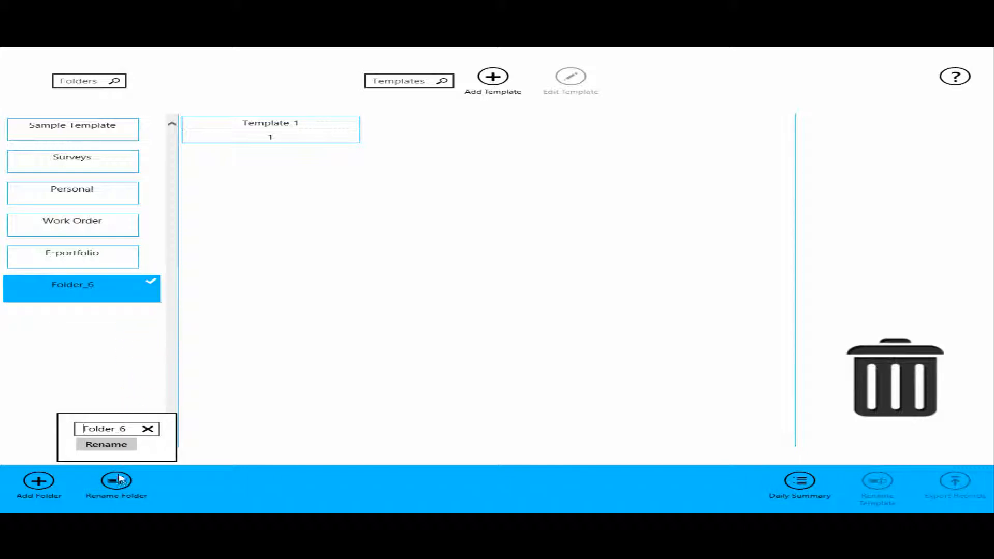
drag(79, 429, 130, 433)
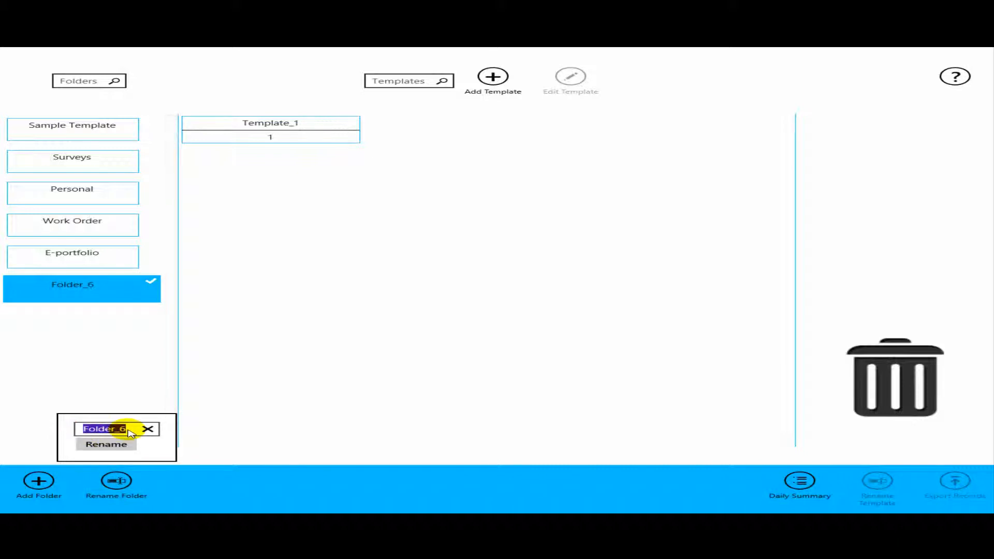
text(Assessments)
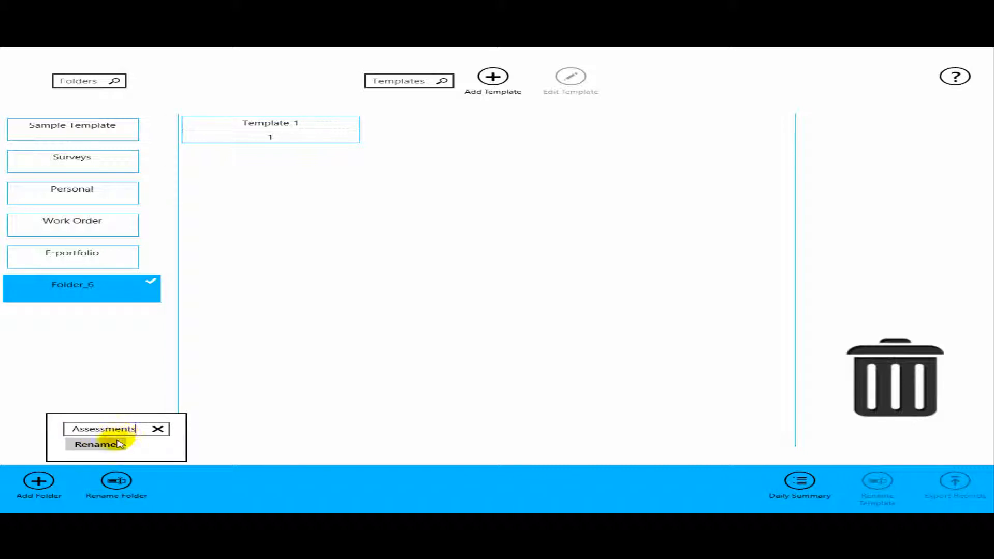
click(106, 445)
- Search the folders for "survey" and clear the search again
click(74, 82)
text(s)
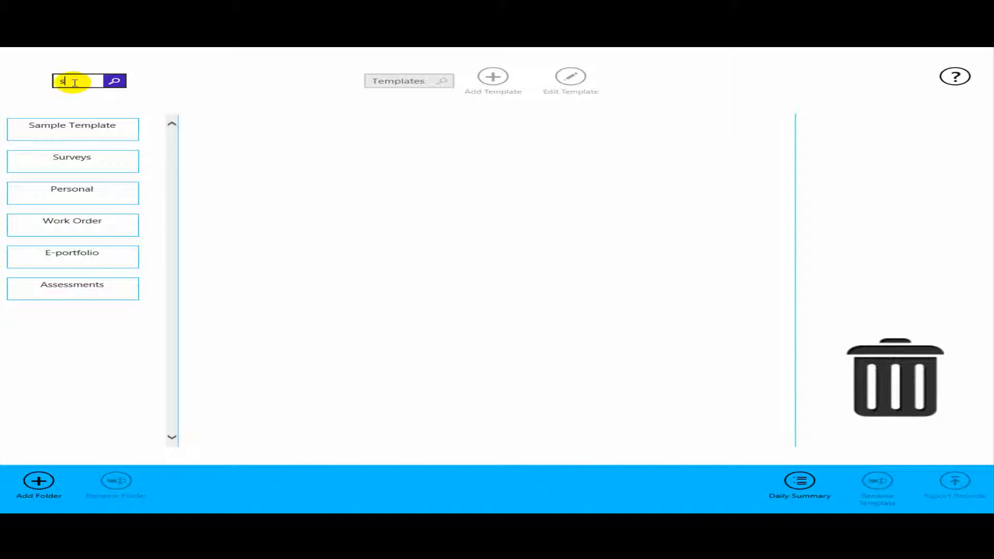
text(urv)
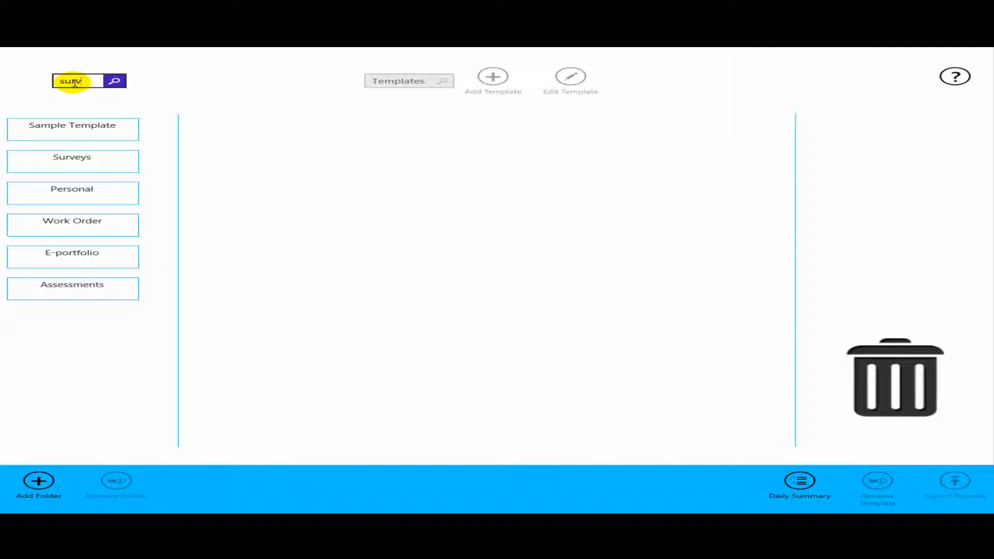
text(ey)
key(Return)
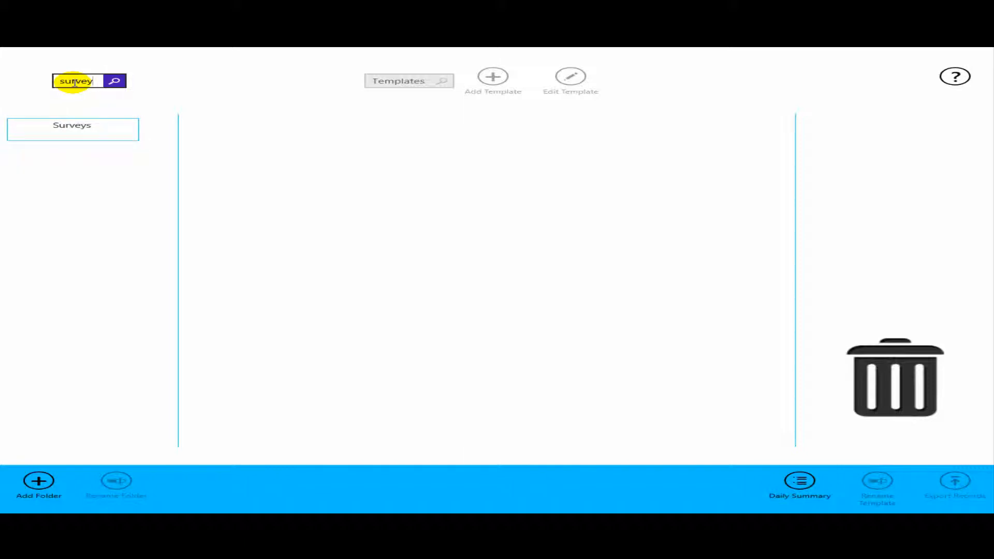
key(ctrl+a)
key(BackSpace)
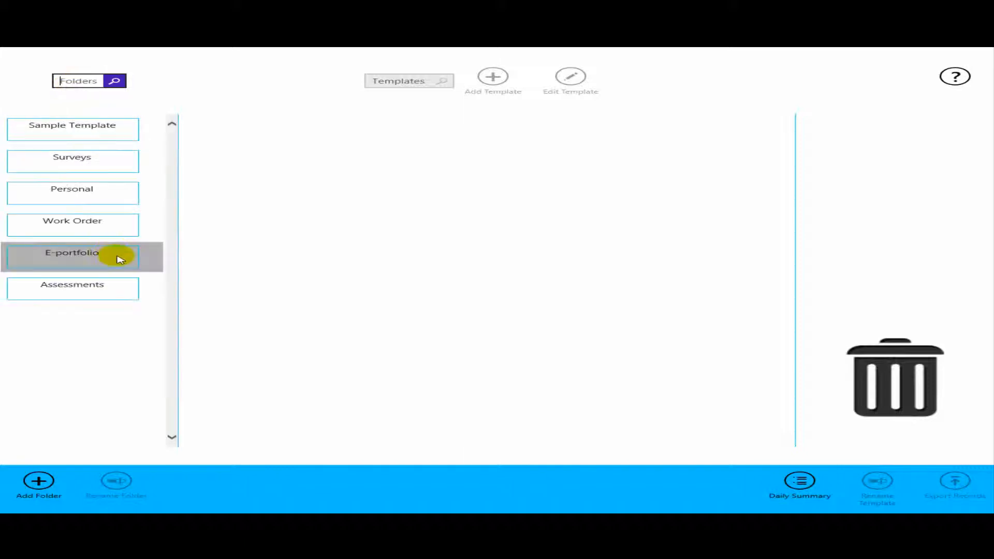
- Delete the E-portfolio folder together with its contents
drag(120, 259, 947, 381)
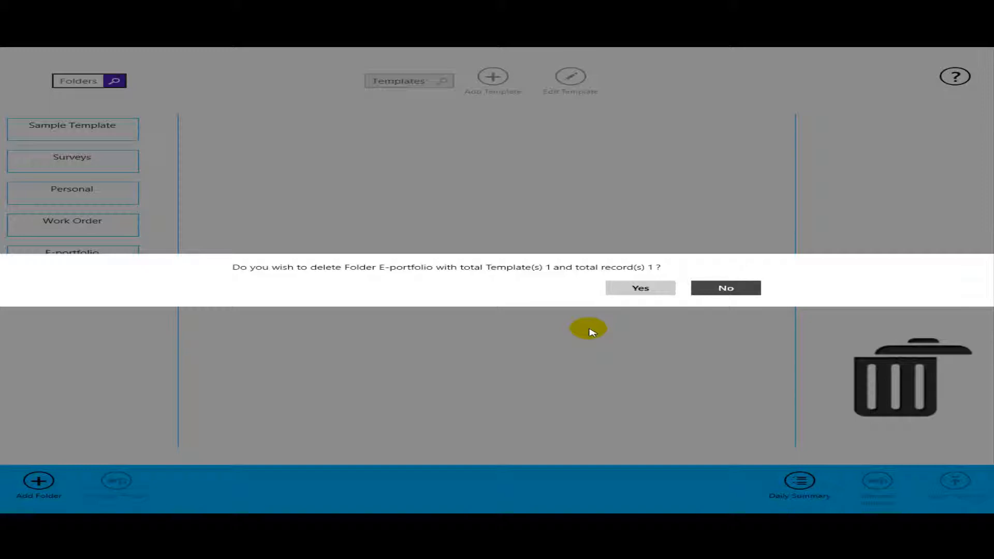
click(641, 289)
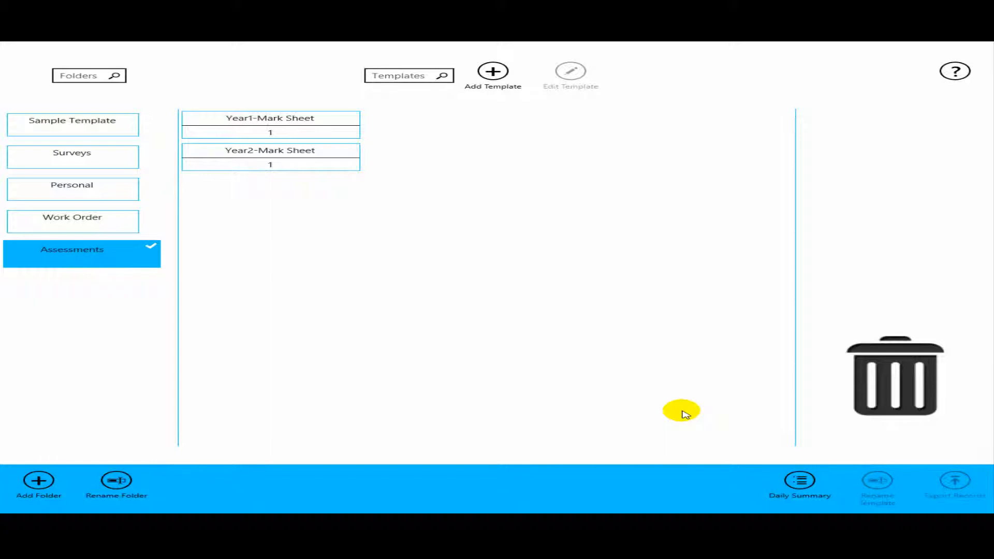
- Add a new template to the Assessments folder
click(148, 252)
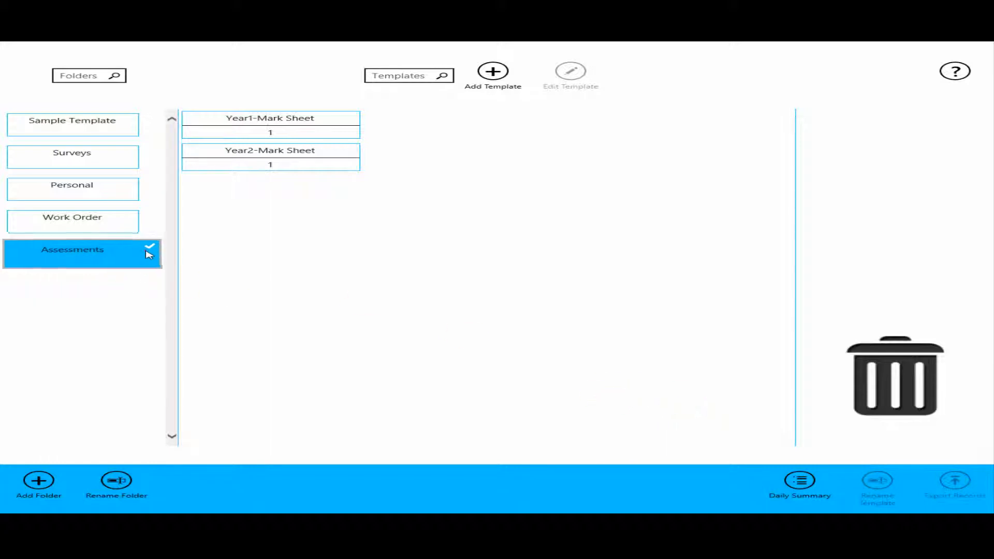
click(493, 72)
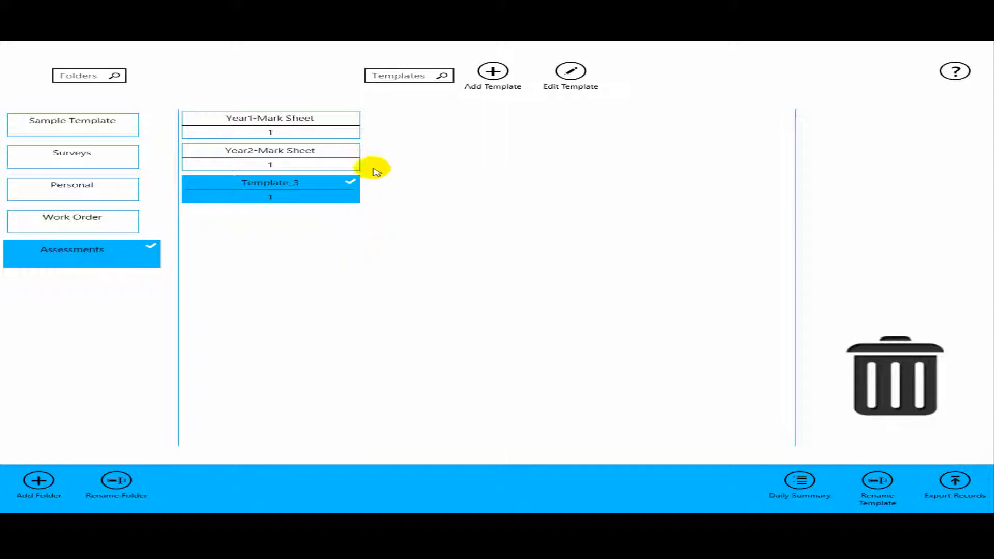
click(383, 75)
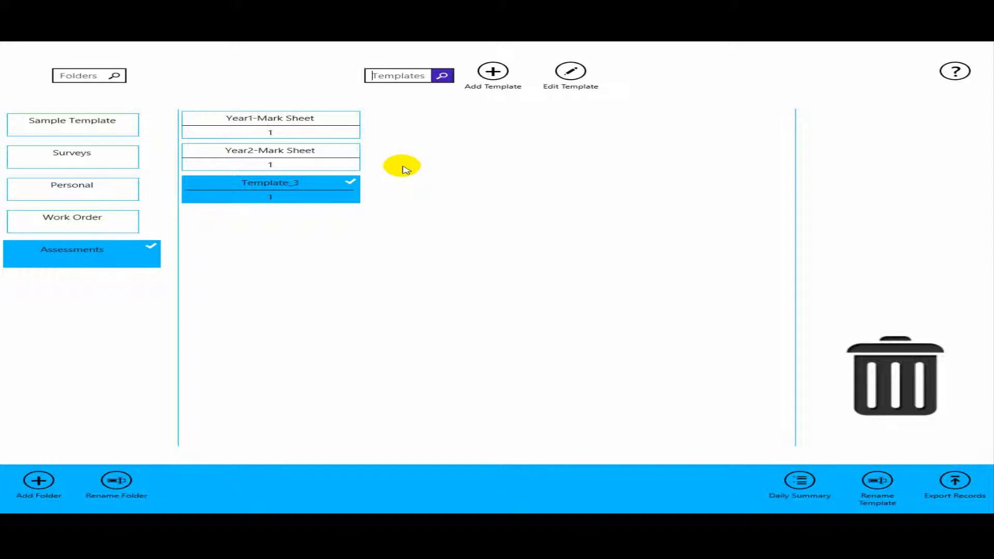
- Delete the Year2-Mark Sheet template from the Assessments folder
drag(342, 158, 934, 377)
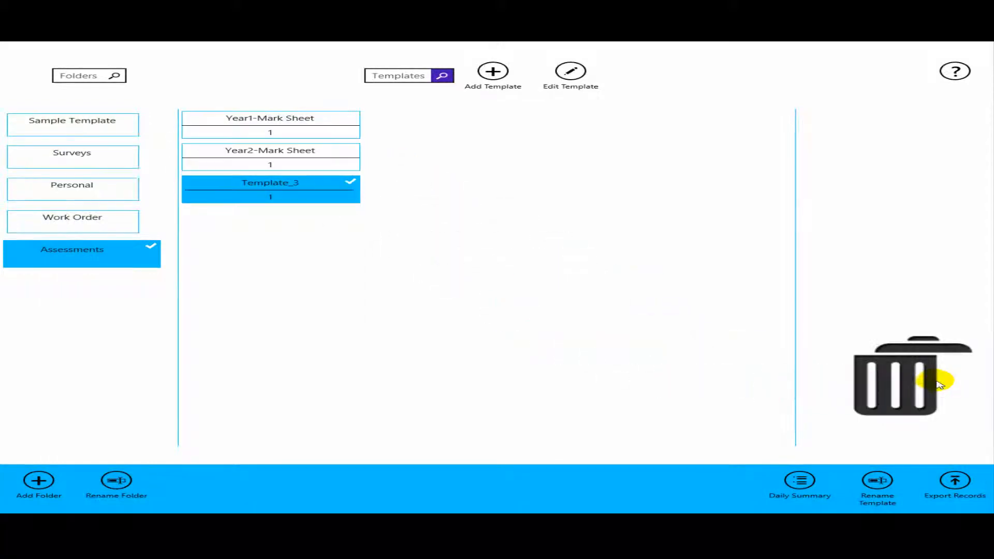
click(636, 286)
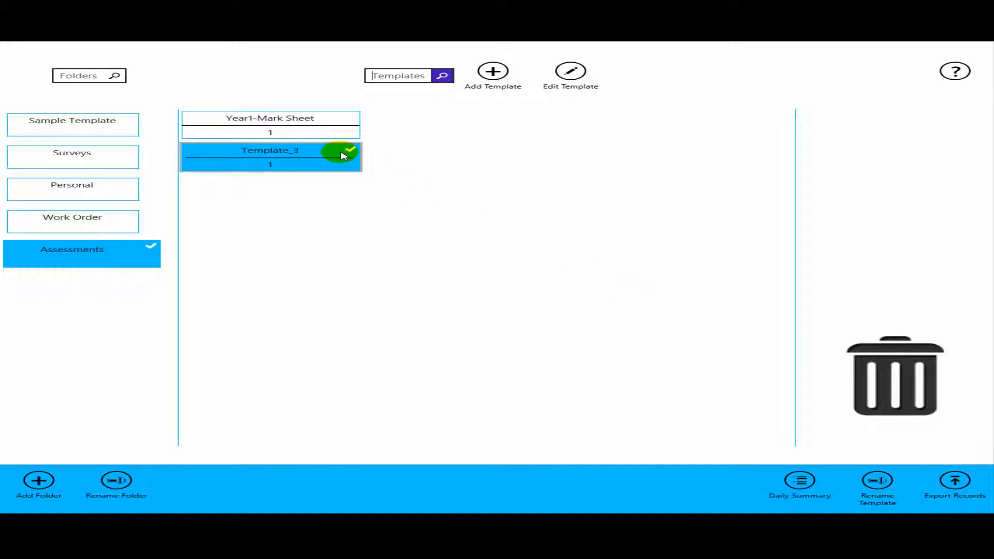
- Rename the newly added template as Exam/Assessment Mark Sheet and open it for editing
click(879, 482)
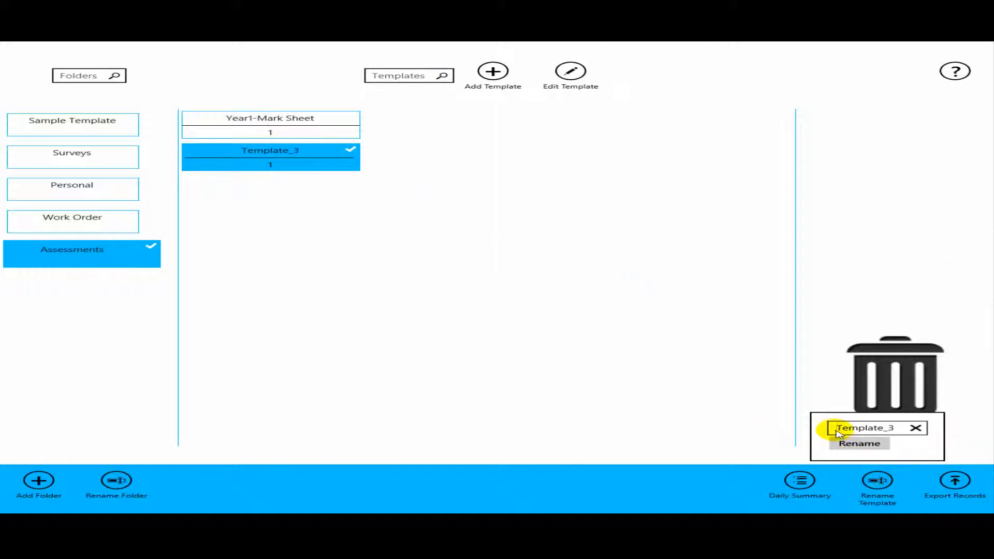
double_click(838, 428)
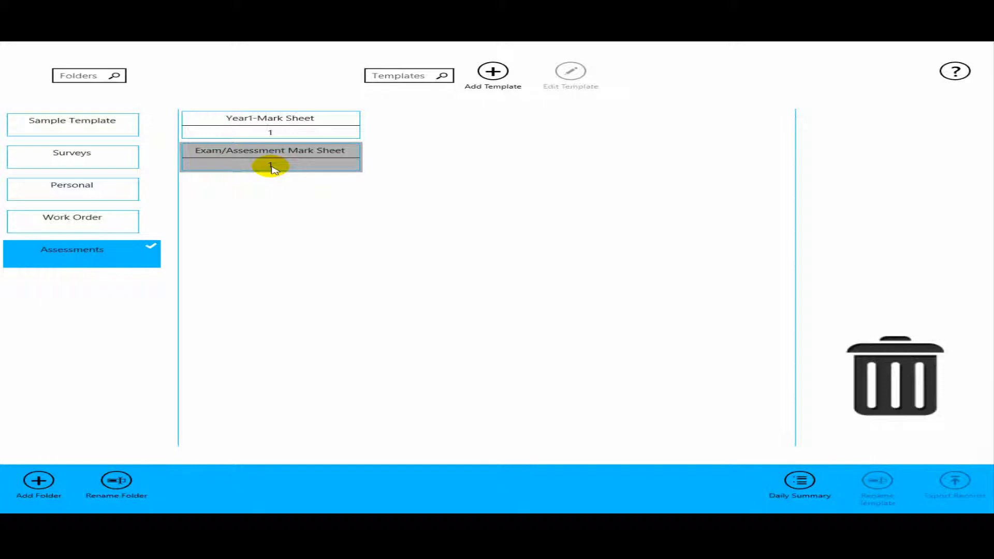
click(273, 167)
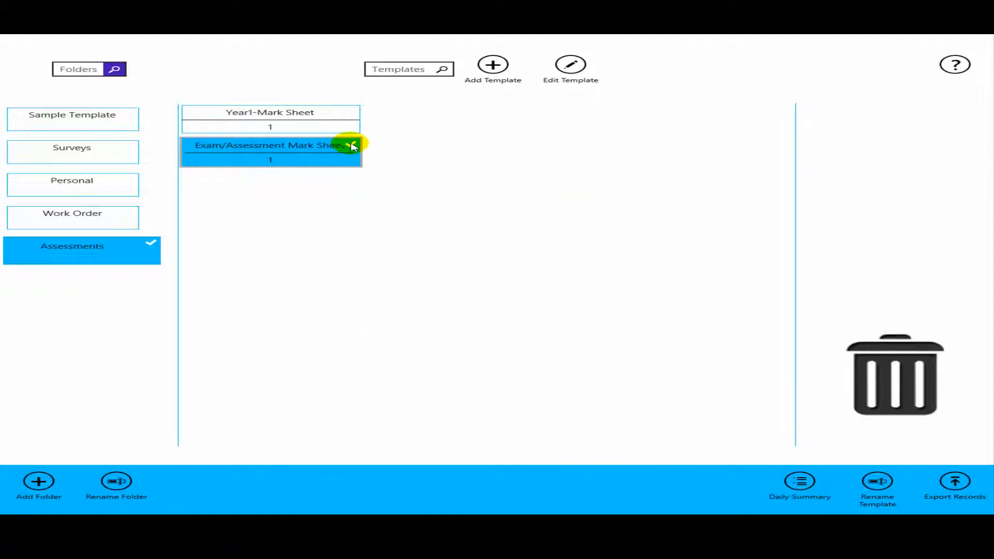
click(571, 66)
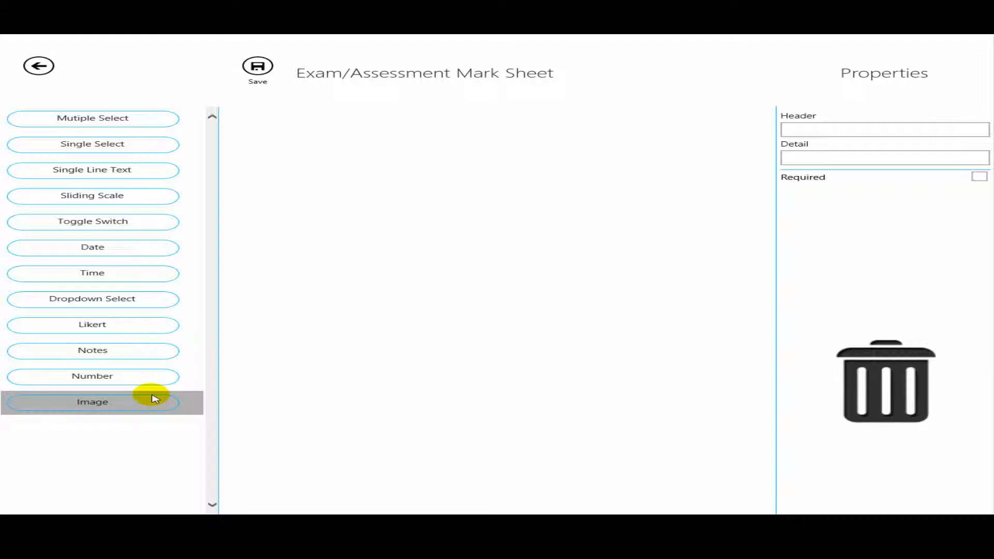
- Add Multiple Select, Single Select and Image fields to the Exam/Assessment Mark Sheet form
drag(129, 119, 321, 197)
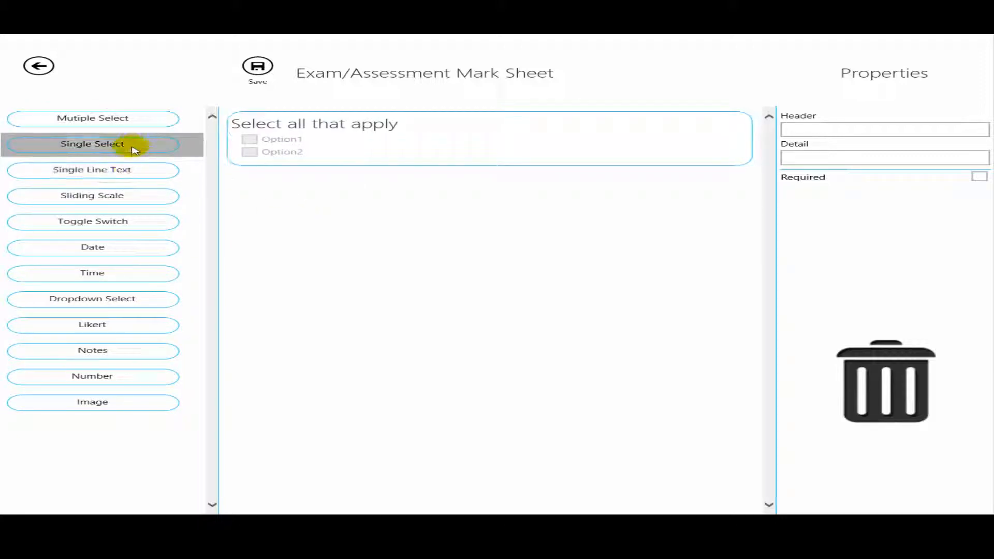
drag(134, 151, 321, 199)
drag(151, 406, 407, 259)
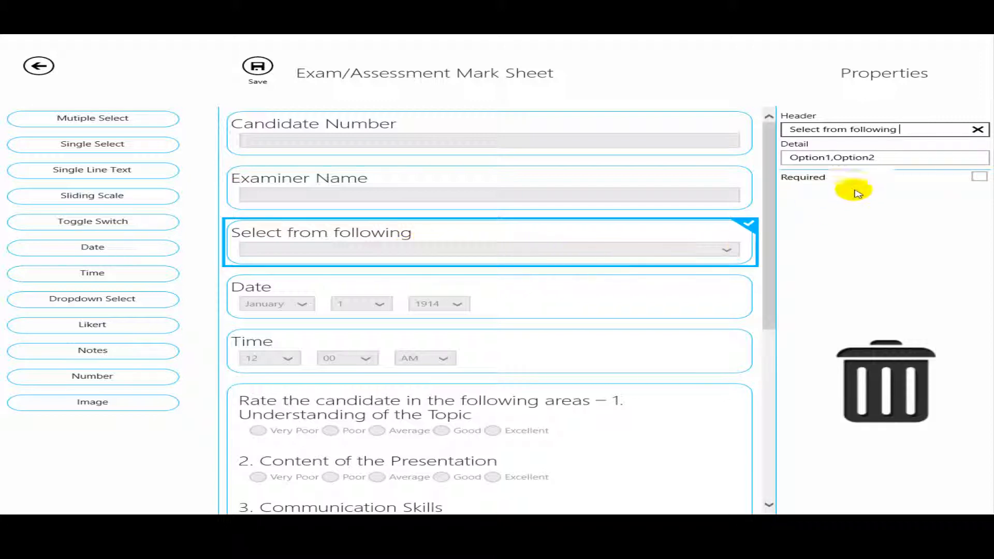
- Set the dropdown field's header to Location with the options Site A, Site B, Site C, and make it required
drag(903, 130, 791, 134)
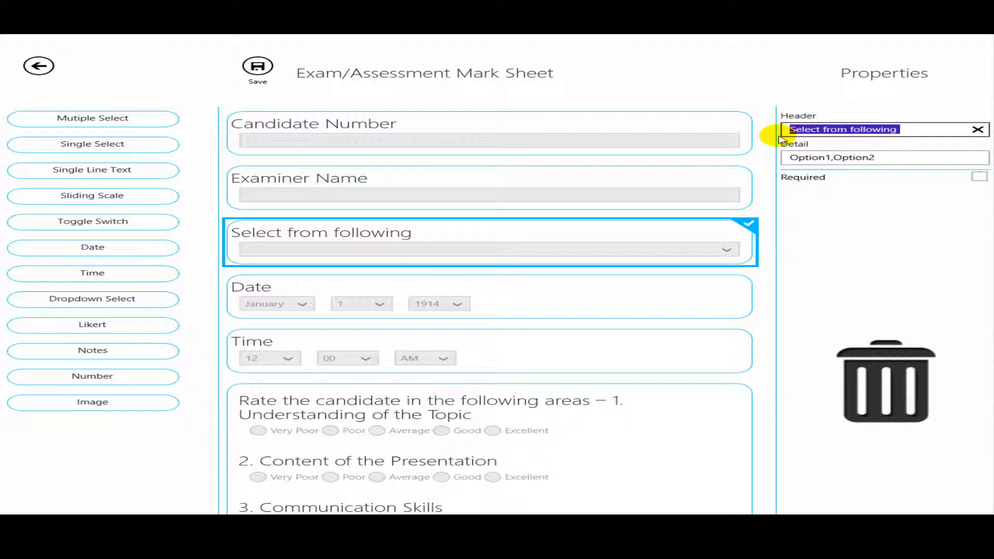
text(Location)
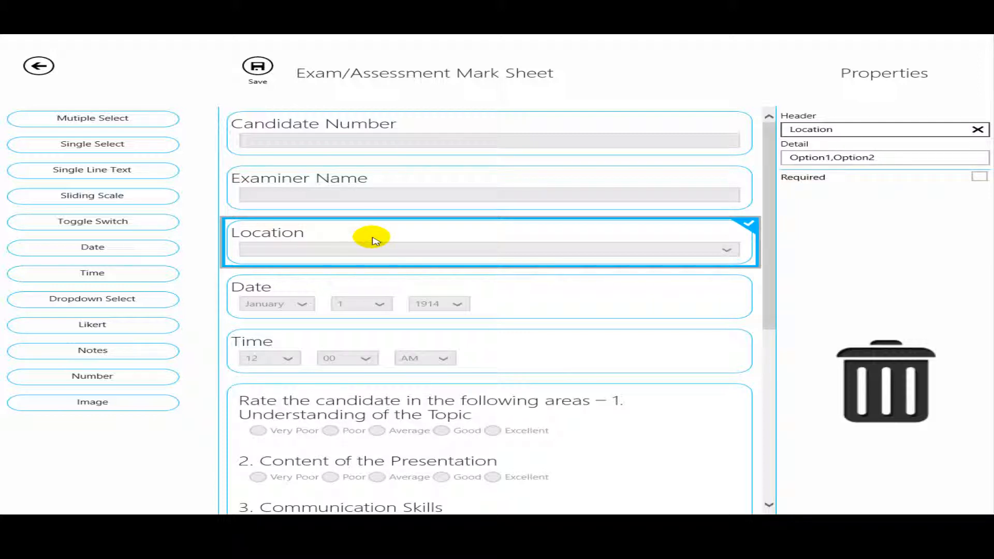
click(789, 158)
text(Site A, Site B, Site C)
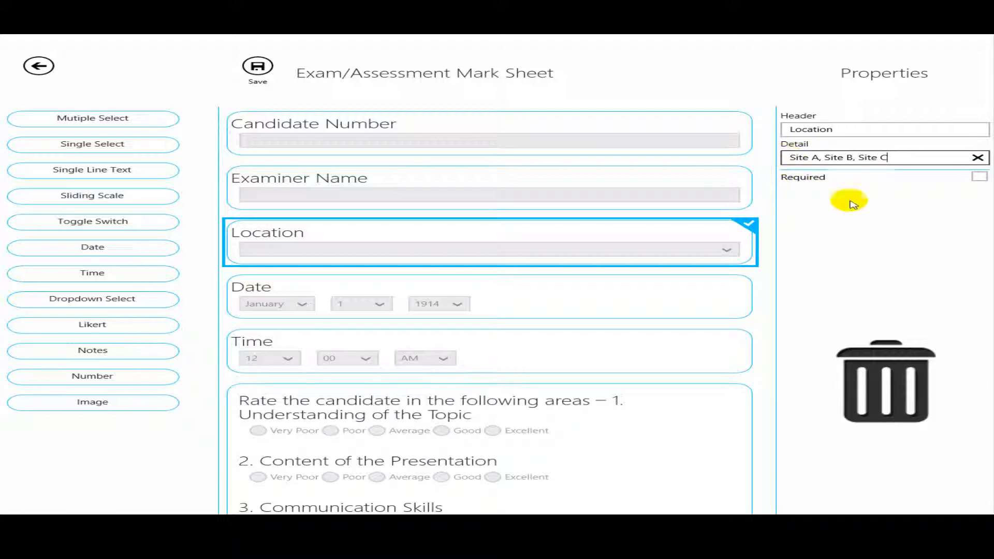
click(979, 178)
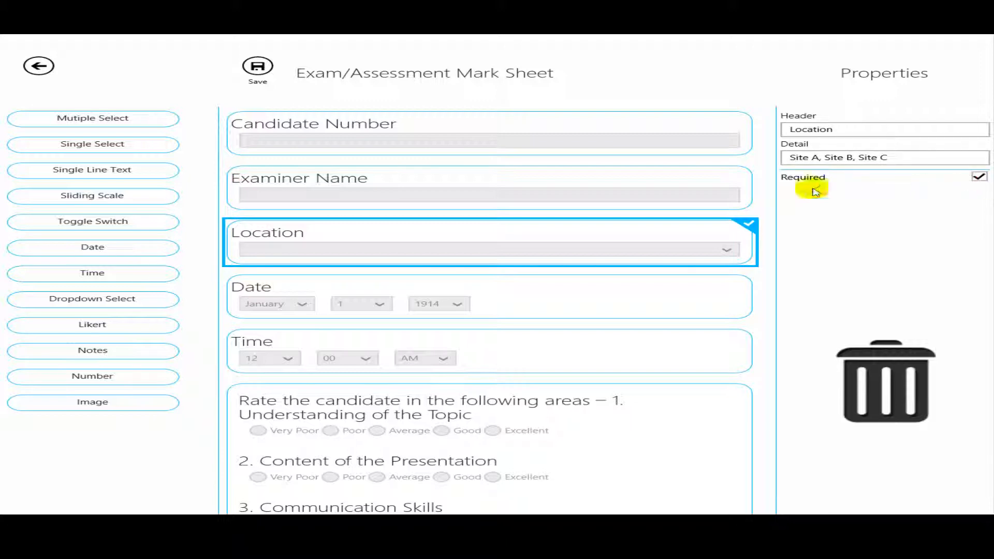
- Move the Date field above the Location field
click(558, 299)
drag(558, 300, 559, 221)
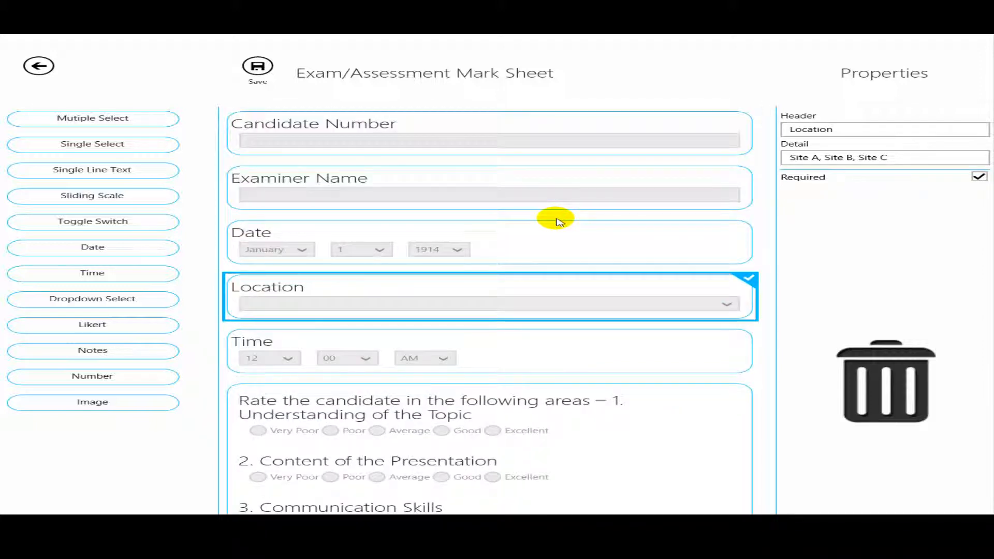
- Delete the Location field from the form and save the template
drag(566, 290, 845, 400)
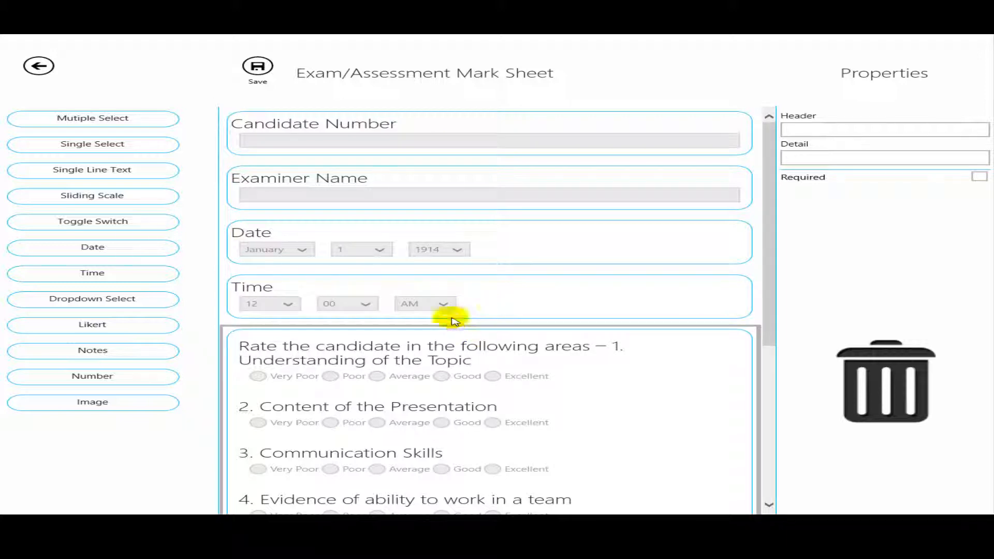
click(258, 66)
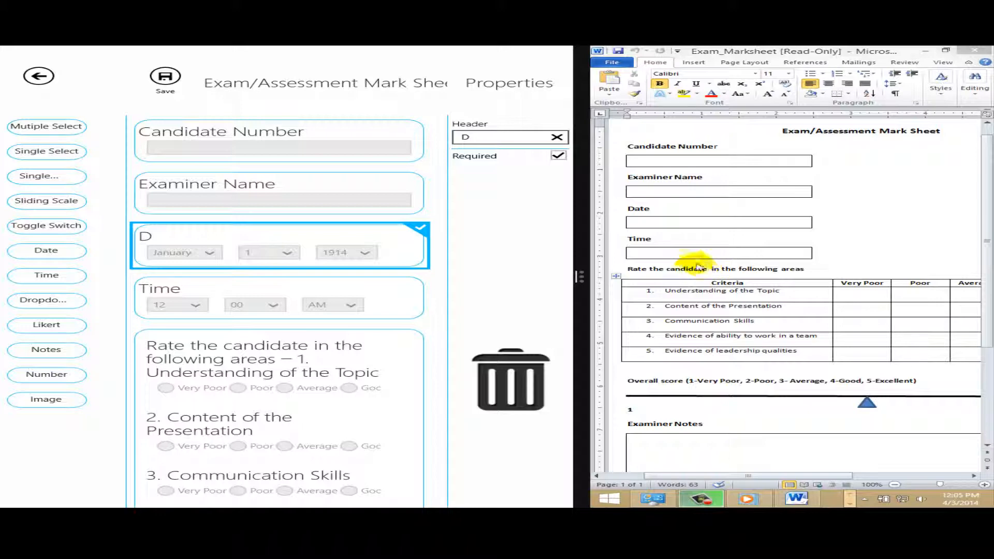
- Select the Date label in the Exam_Marksheet Word document and the date field's header text in the template
click(634, 209)
drag(627, 209, 656, 209)
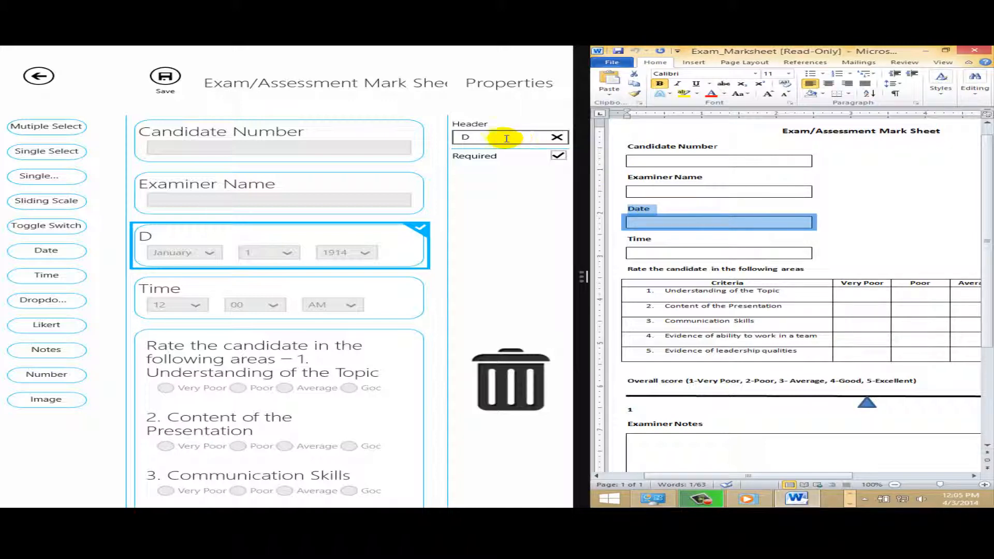
double_click(463, 137)
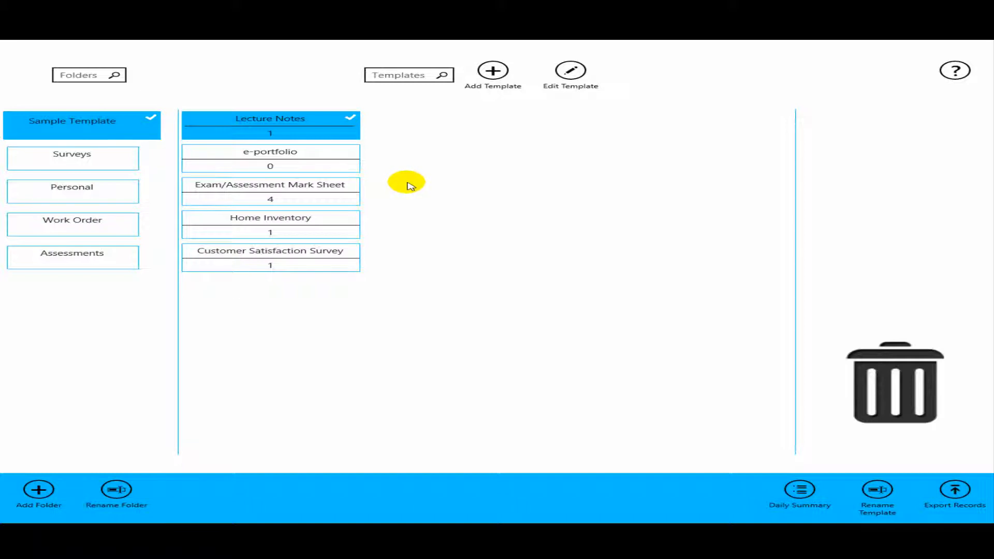
- Open the Cell Structure record of the Lecture Notes template and look through its fields
click(225, 124)
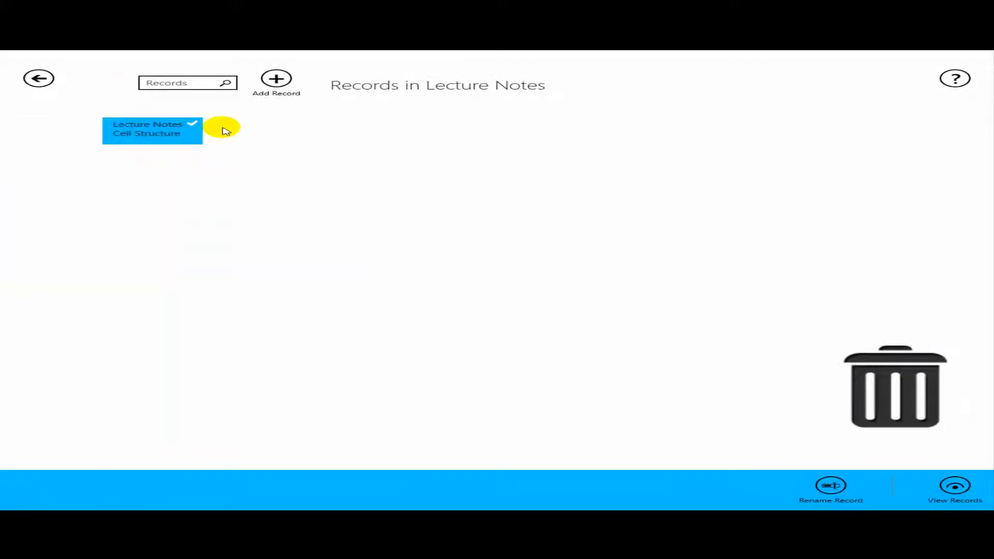
click(138, 133)
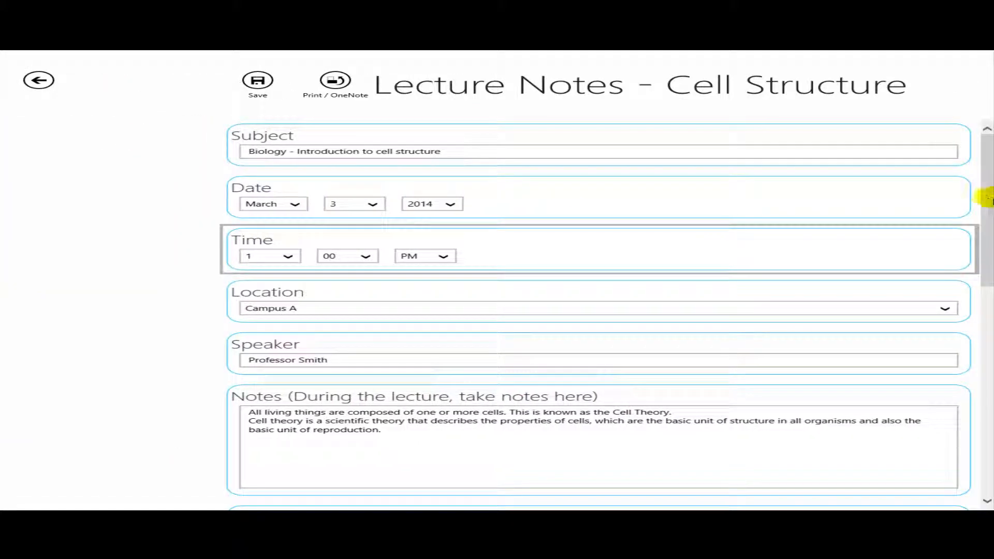
scroll(985, 194, down, 2)
drag(984, 194, 983, 315)
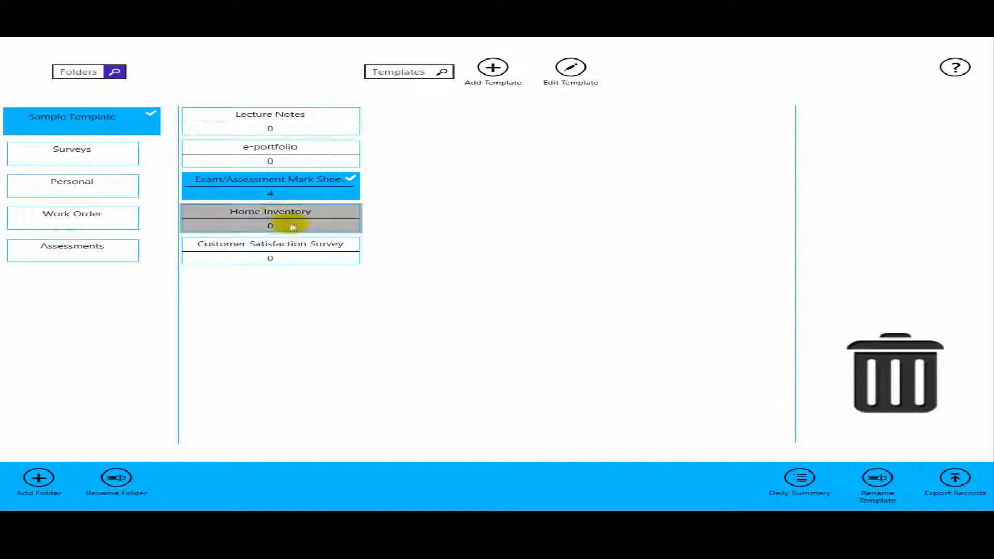
- Open the records of the Exam/Assessment Mark Sheet template and add a new record
click(279, 195)
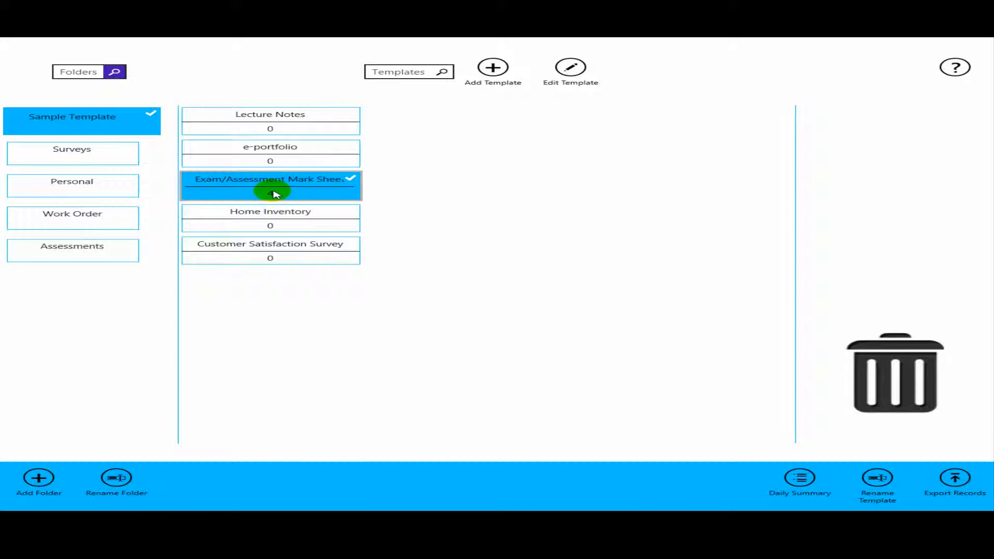
double_click(227, 180)
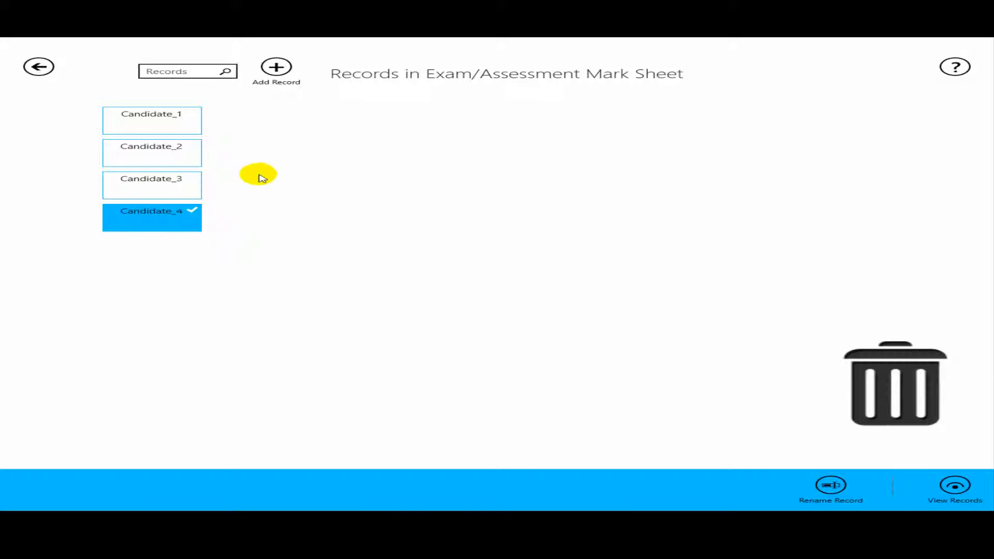
click(277, 68)
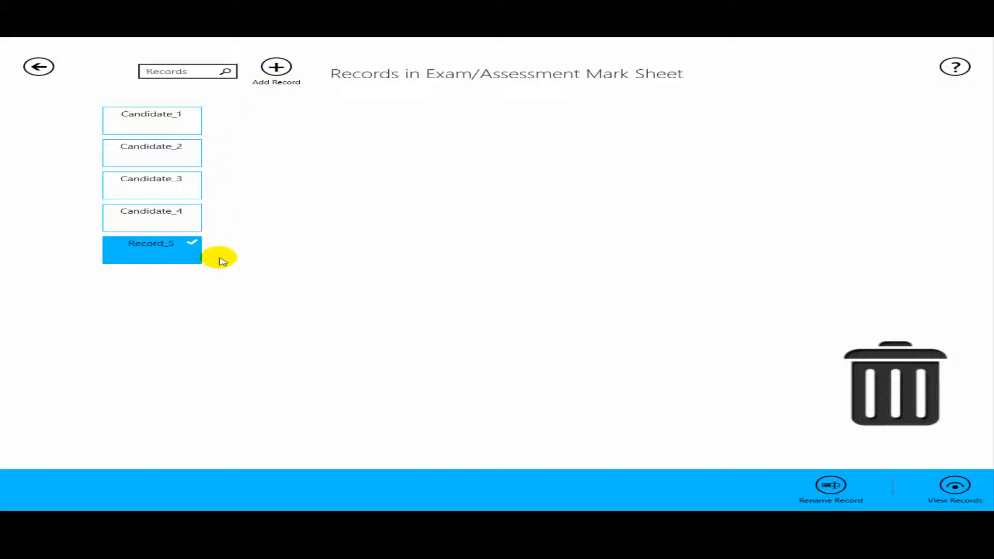
- Try the record search with 1, clear it, and delete the Candidate_2 record
click(162, 73)
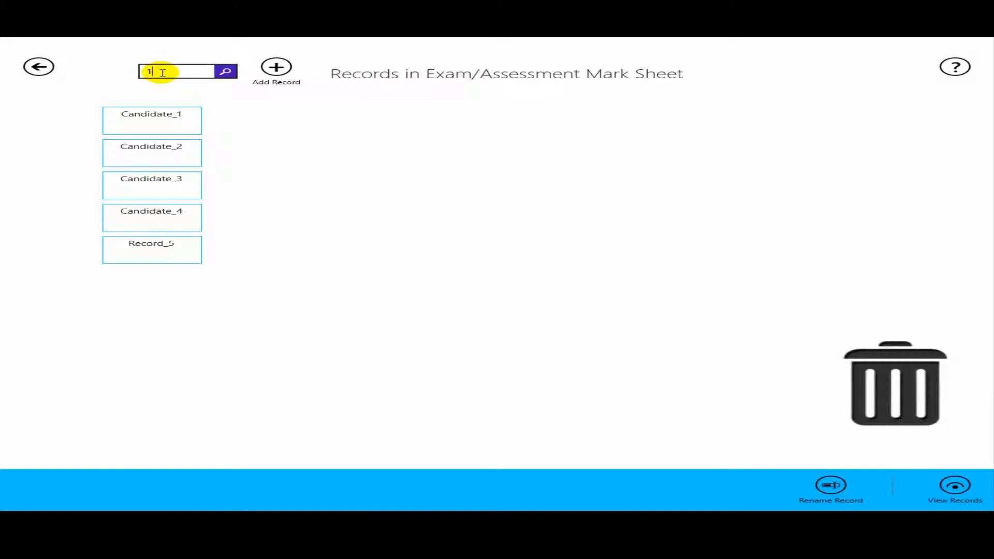
key(BackSpace)
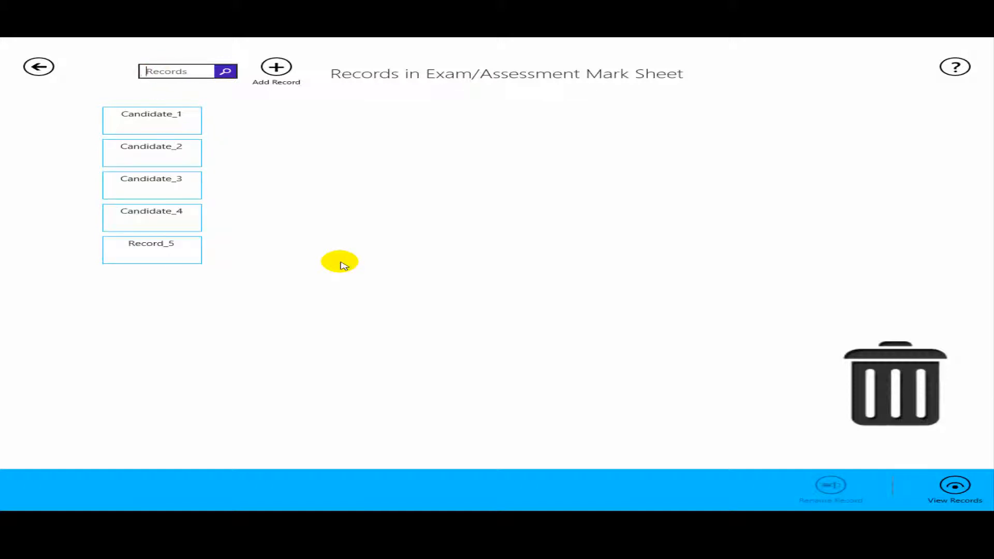
click(179, 155)
drag(179, 154, 936, 399)
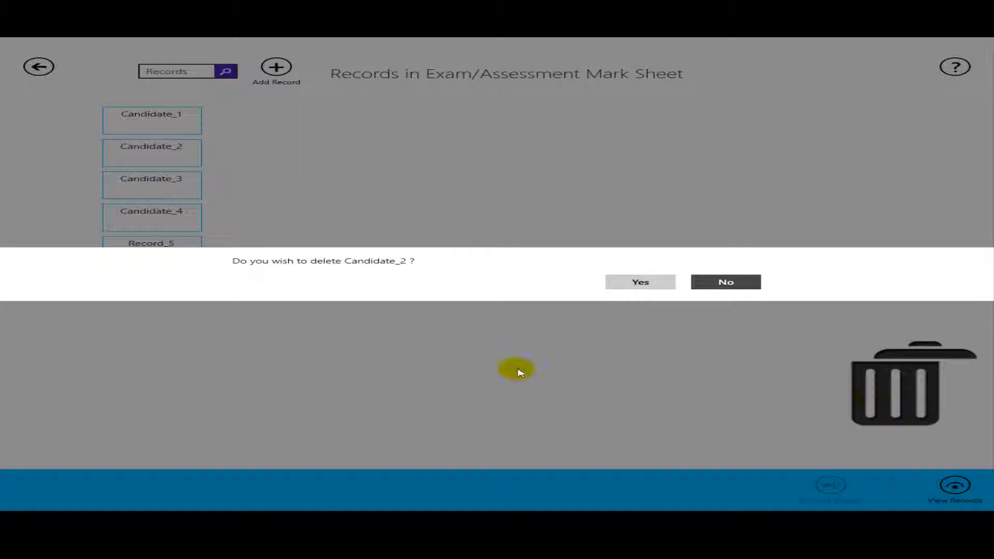
click(628, 285)
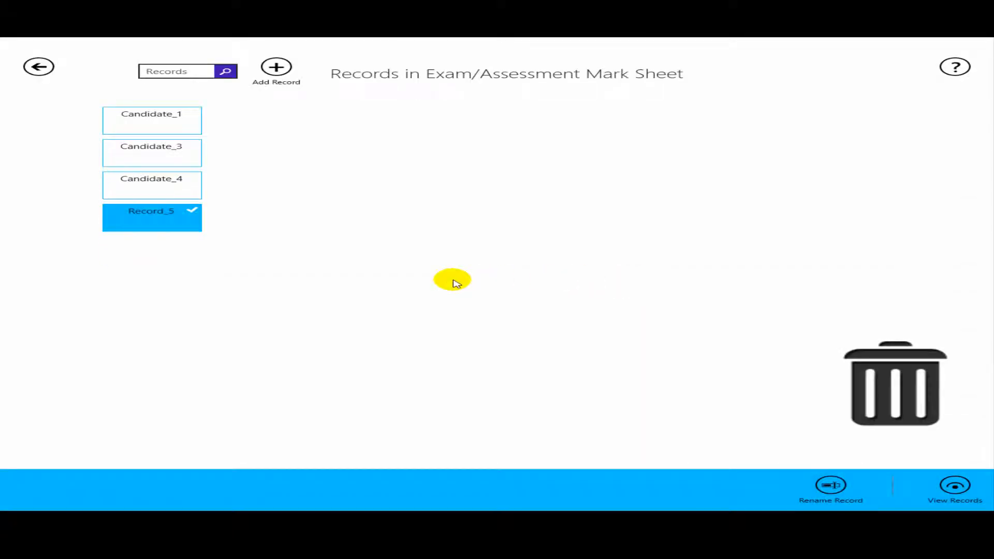
- Rename the Record_5 record as Candidate_5
click(189, 218)
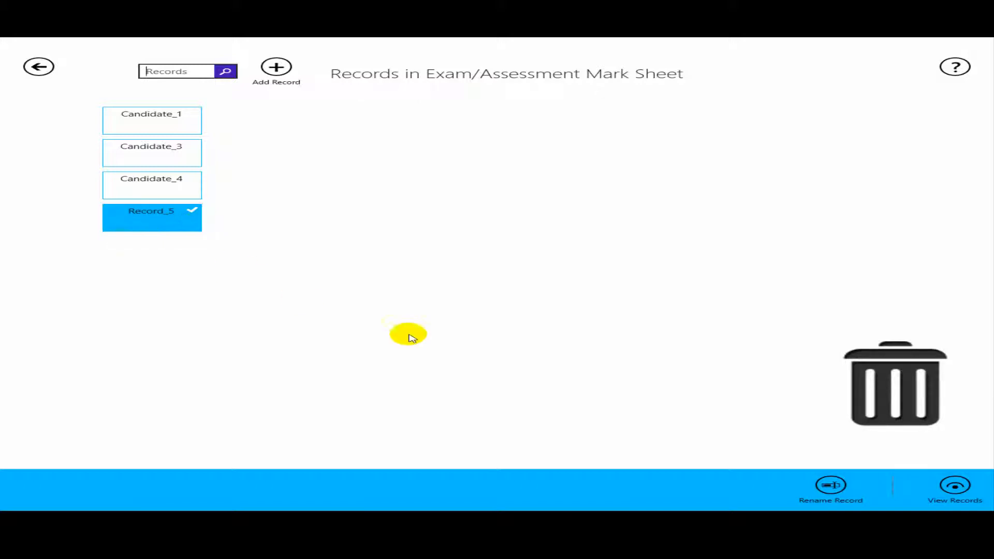
click(839, 488)
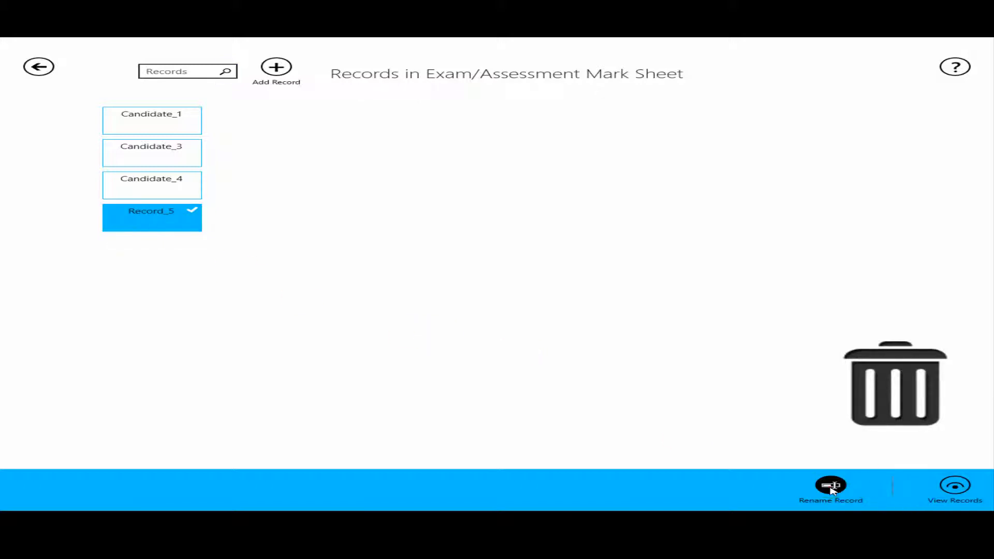
click(798, 434)
drag(798, 435, 847, 438)
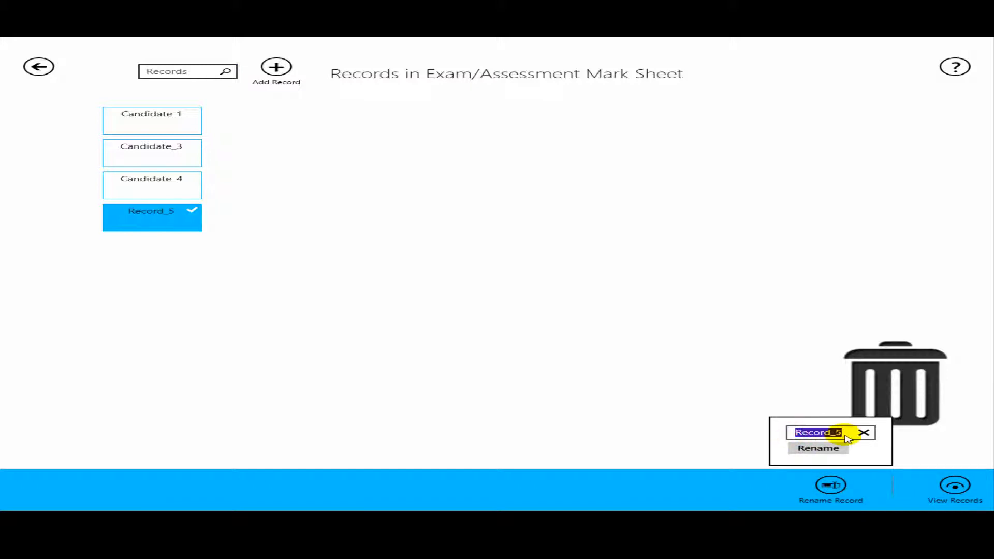
text(Candidate_5)
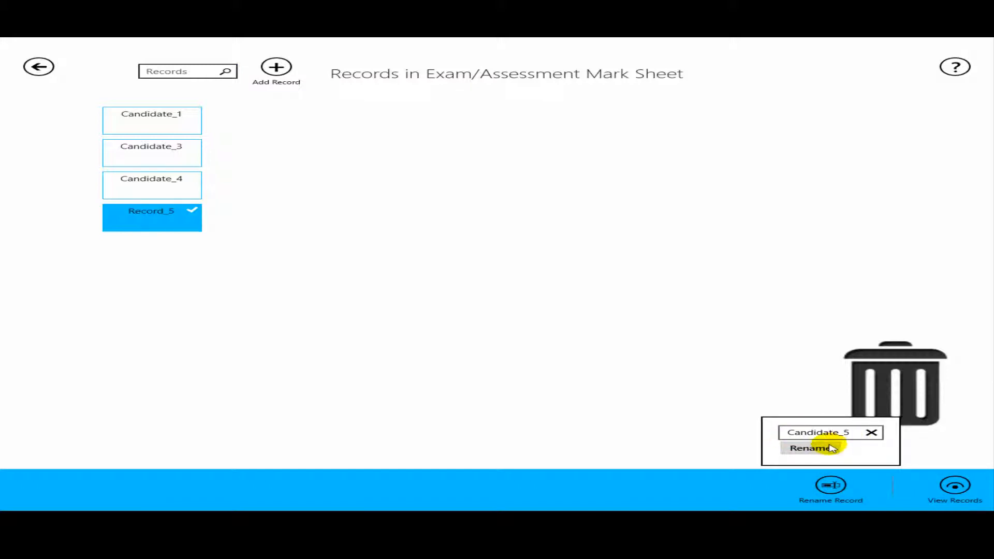
click(826, 448)
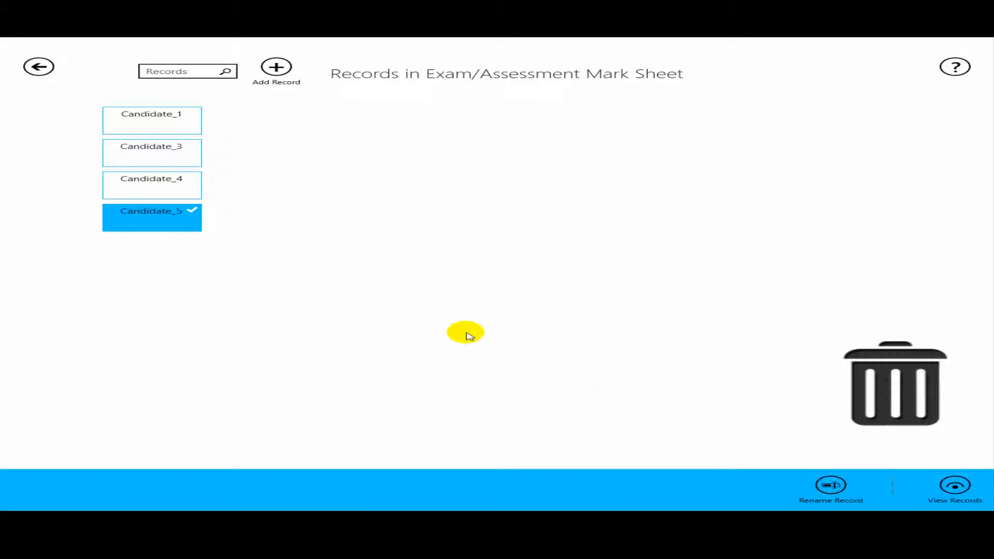
- Open the Candidate_5 record and fill in the candidate number
click(130, 221)
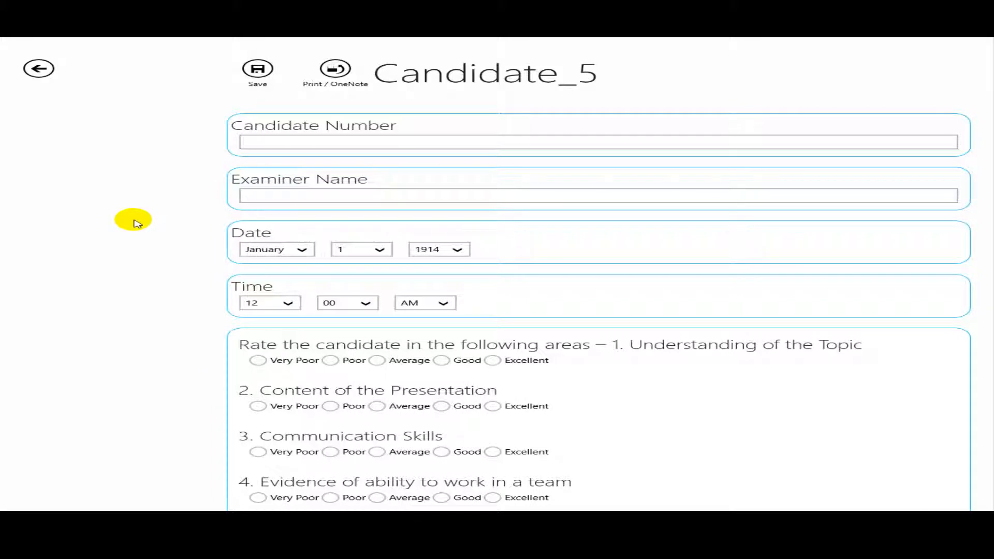
click(274, 144)
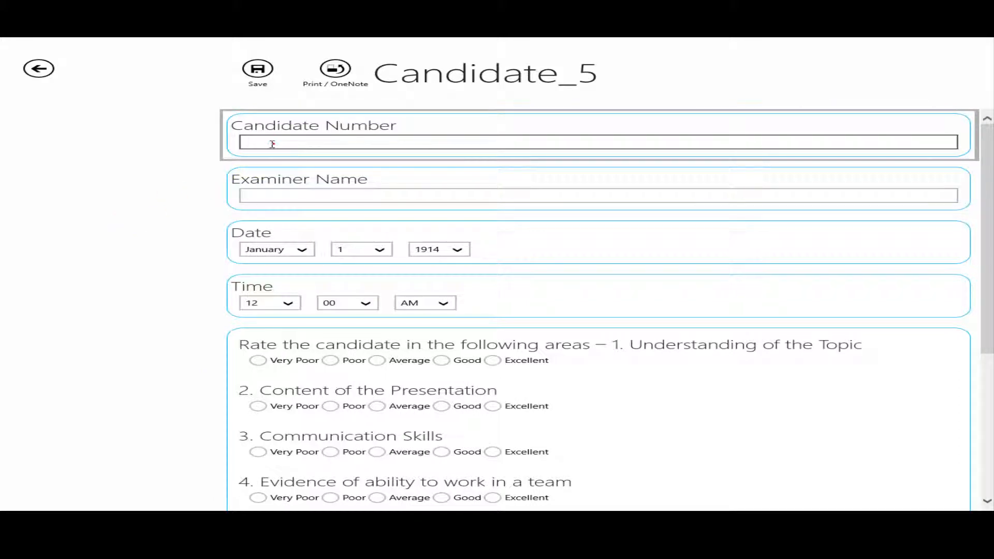
text(123)
click(290, 199)
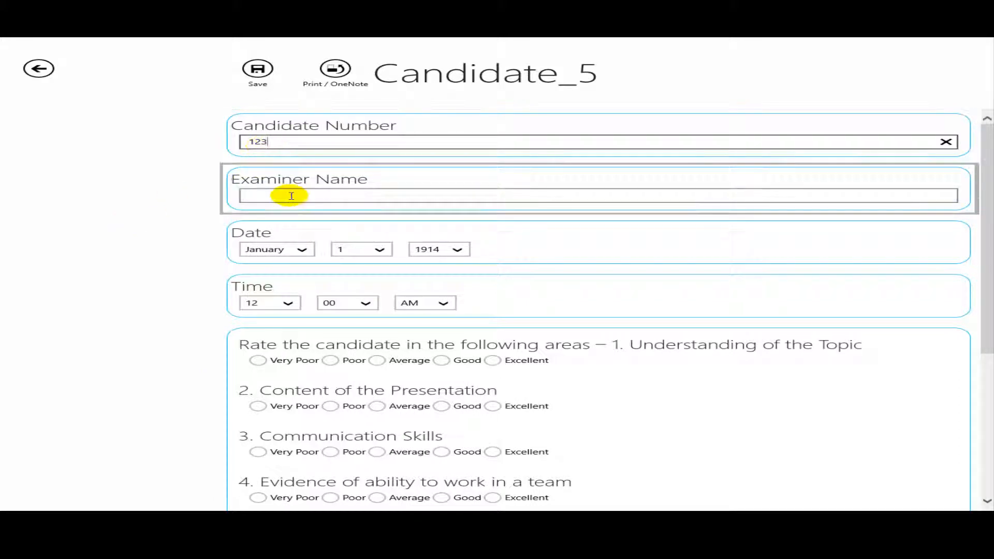
- Set the year of the date to 2014 and the time to 1 PM
click(456, 249)
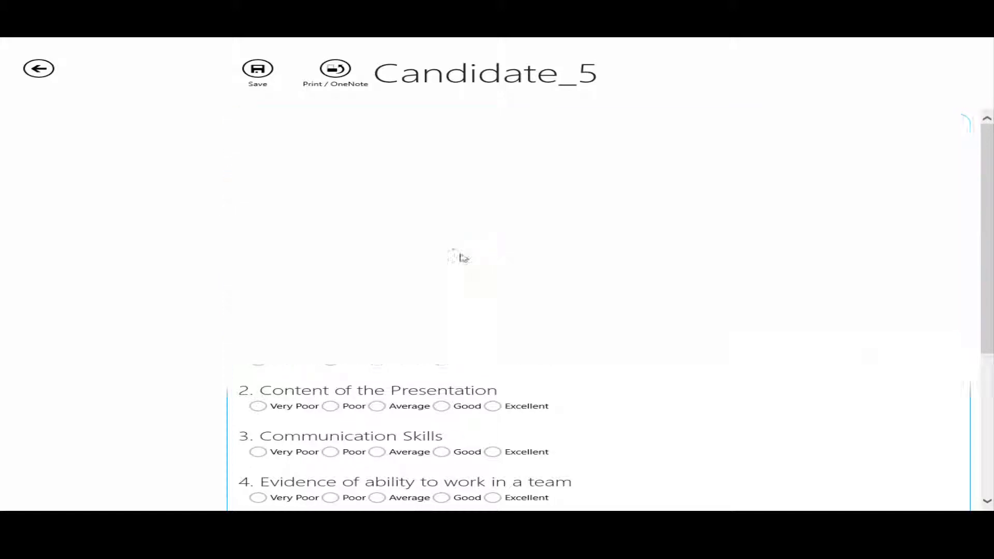
drag(466, 278, 462, 328)
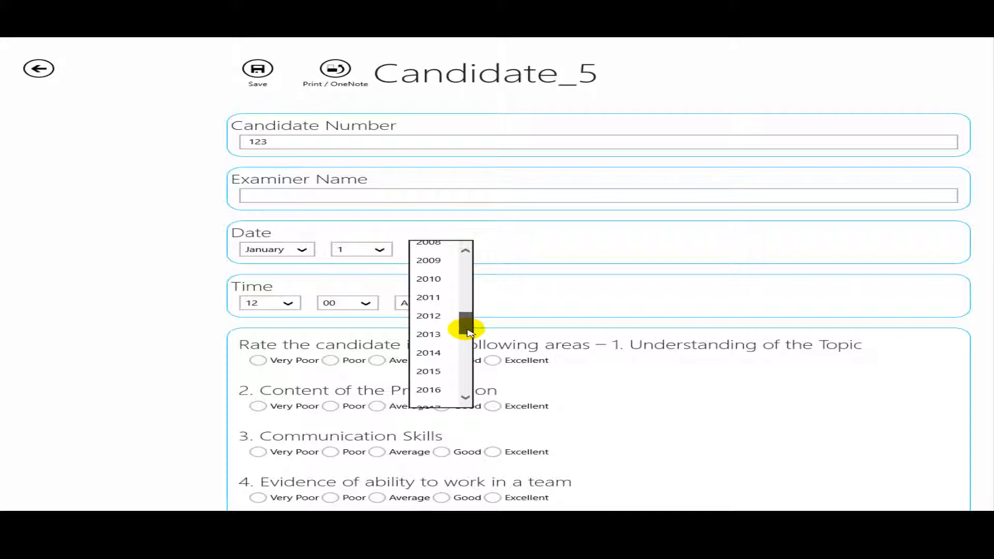
click(444, 350)
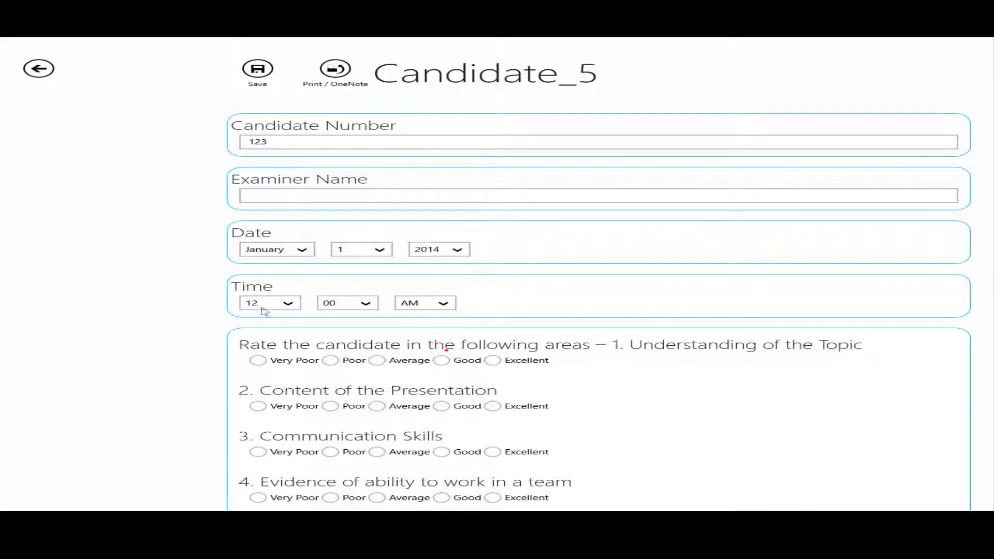
click(437, 303)
click(437, 319)
click(287, 303)
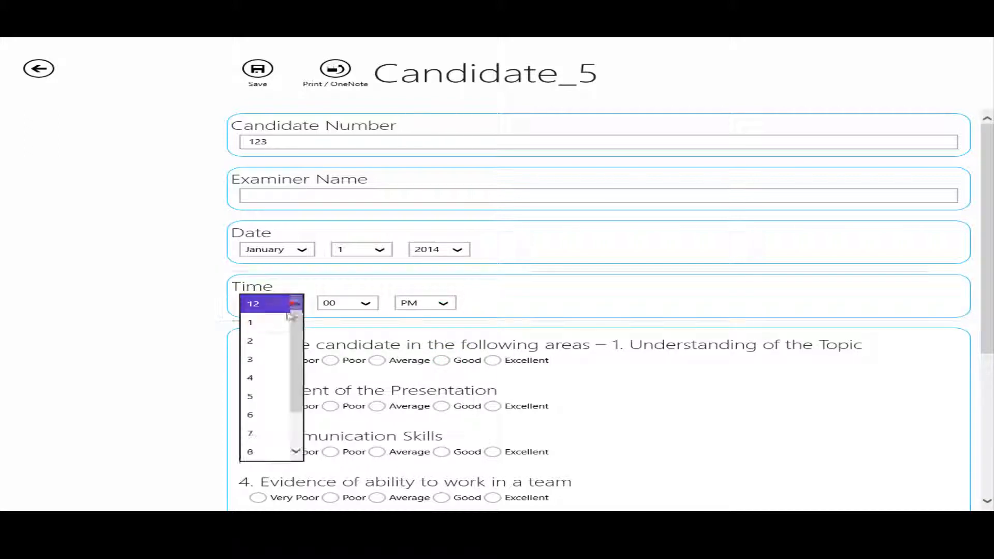
click(253, 314)
- Rate topic understanding, presentation content, teamwork and leadership as Excellent, and communication skills as Good
drag(984, 310, 980, 417)
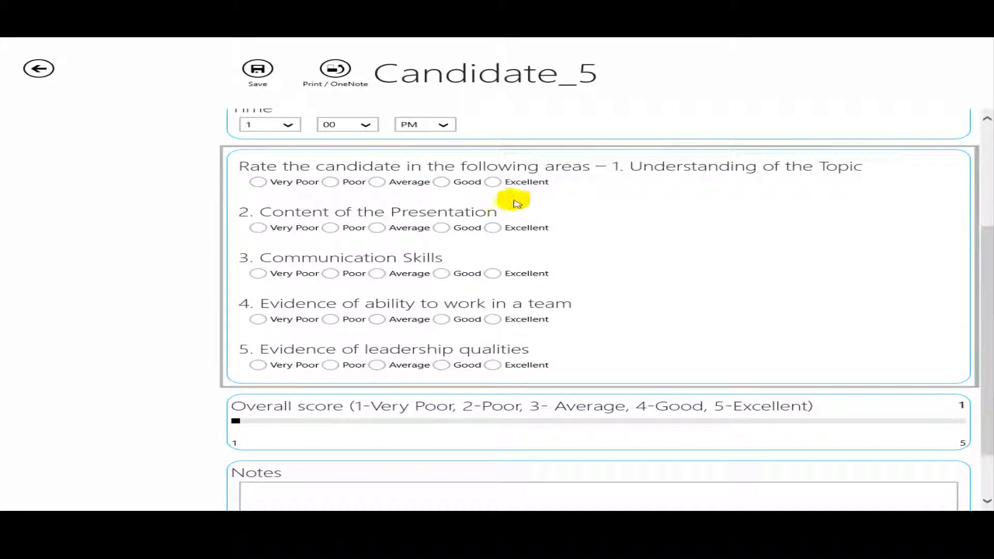
click(493, 182)
click(493, 228)
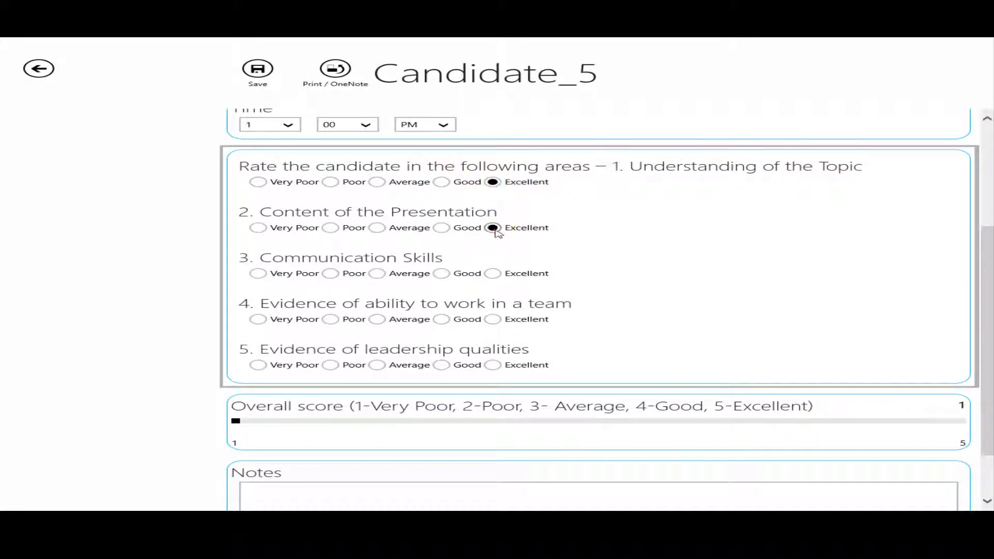
click(441, 273)
click(493, 319)
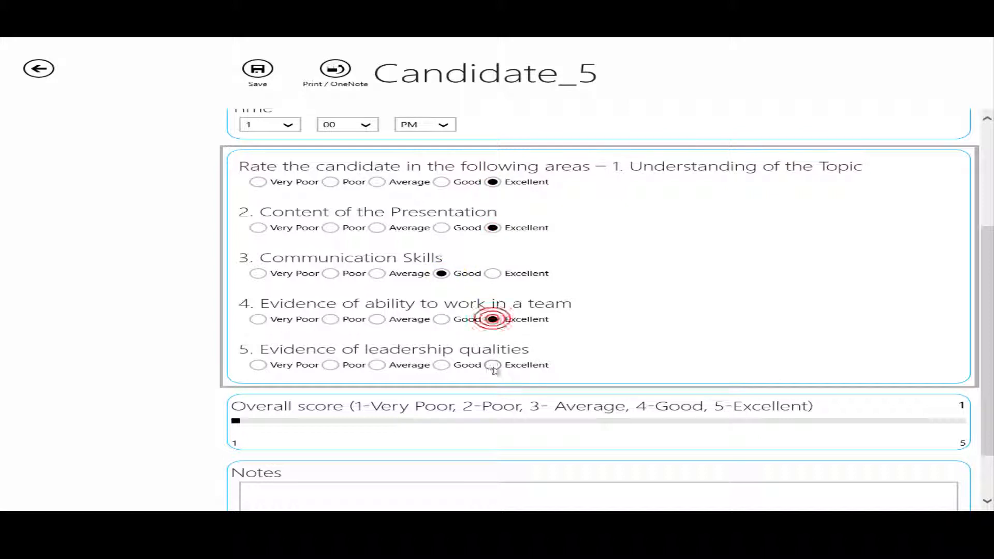
click(493, 365)
- Set the overall score to 5 and enter "Excellent candidate" in the notes
click(476, 431)
drag(477, 431, 960, 420)
scroll(622, 414, down, 1)
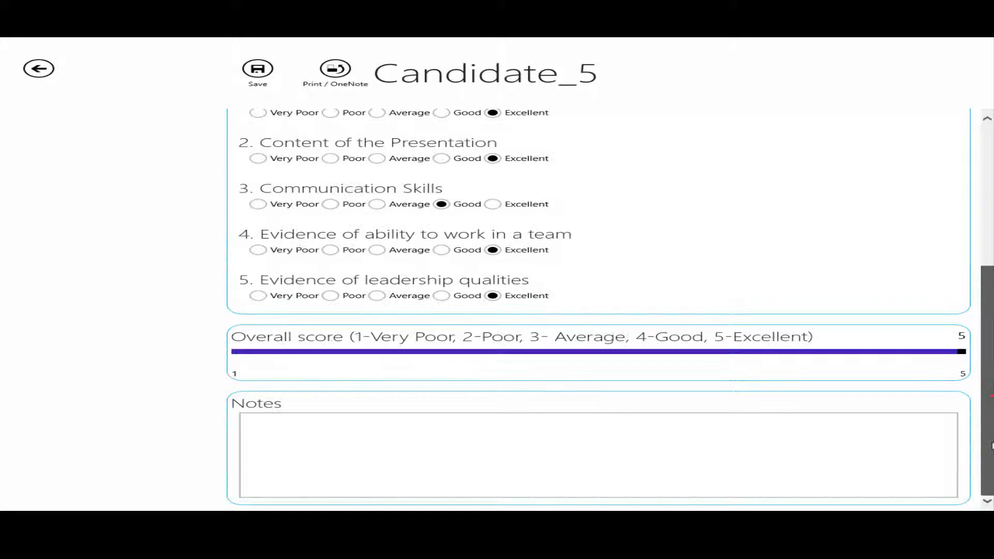
click(388, 436)
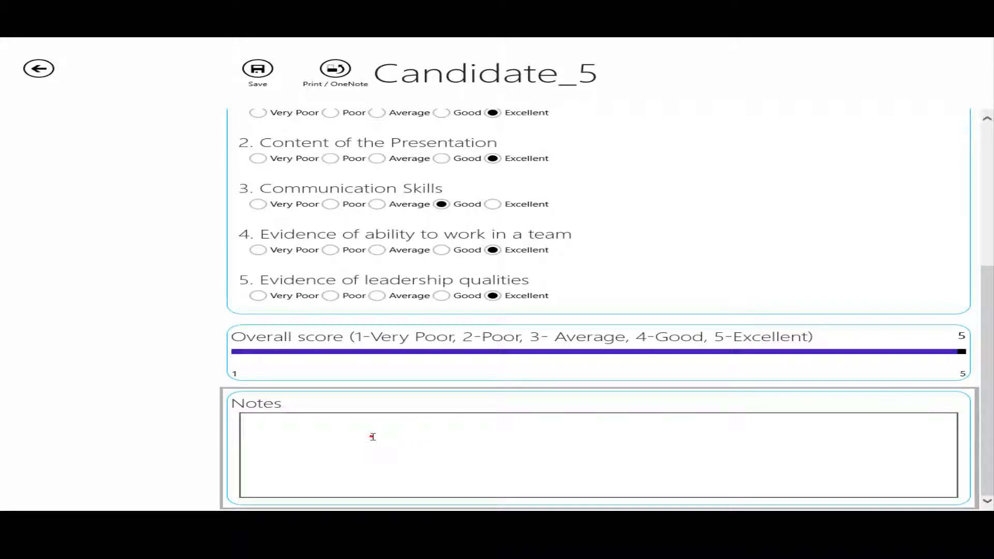
text(Excellent candidate)
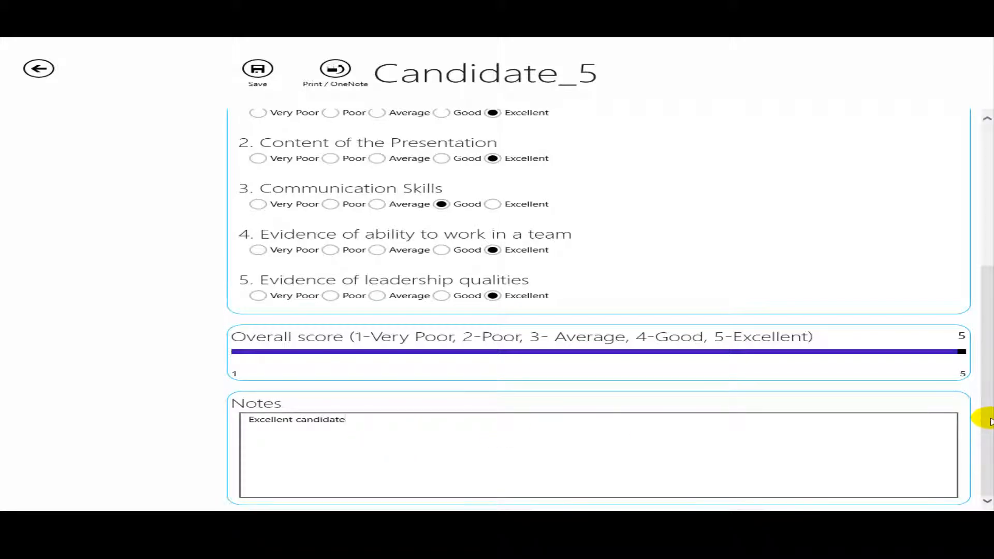
- Try to save the Candidate_5 record with the examiner name left empty
drag(992, 420, 990, 270)
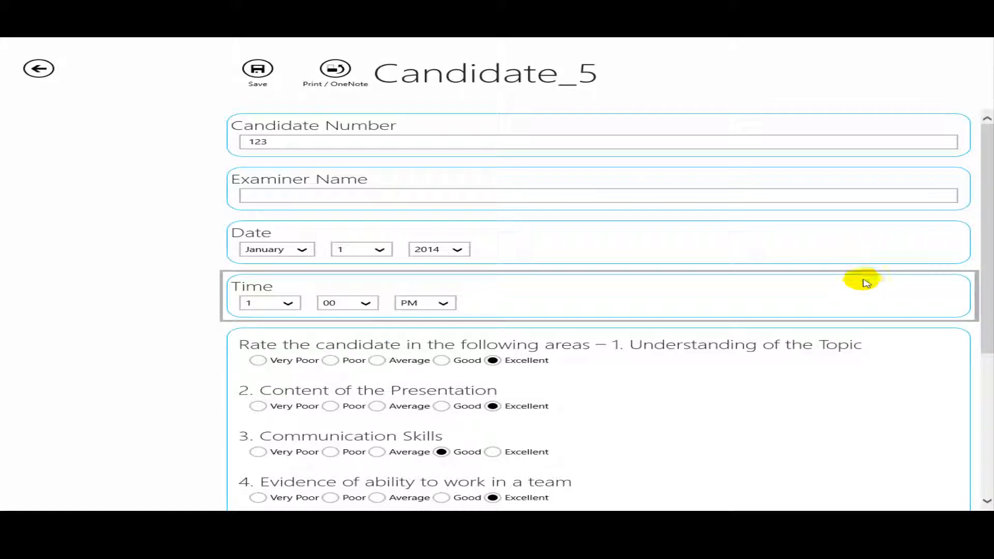
click(257, 70)
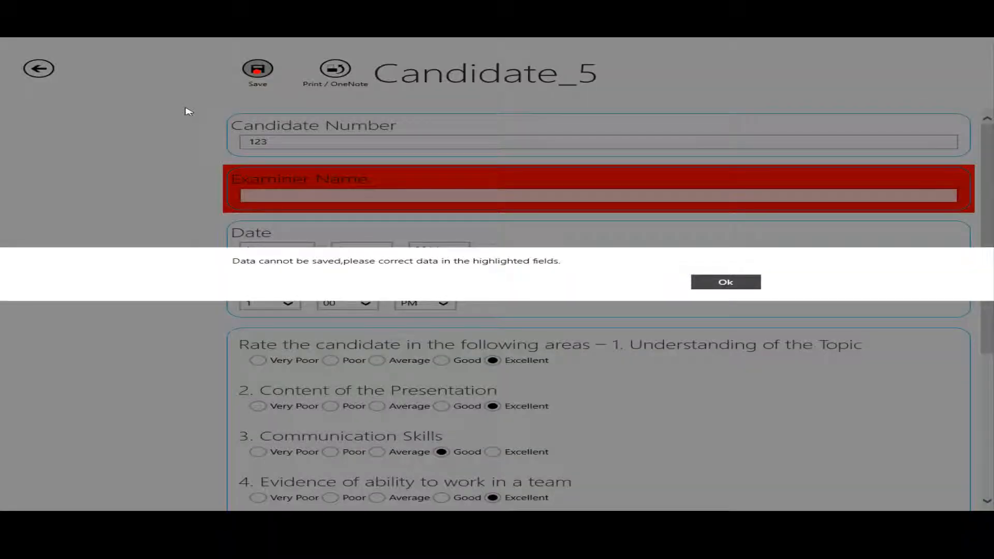
click(189, 111)
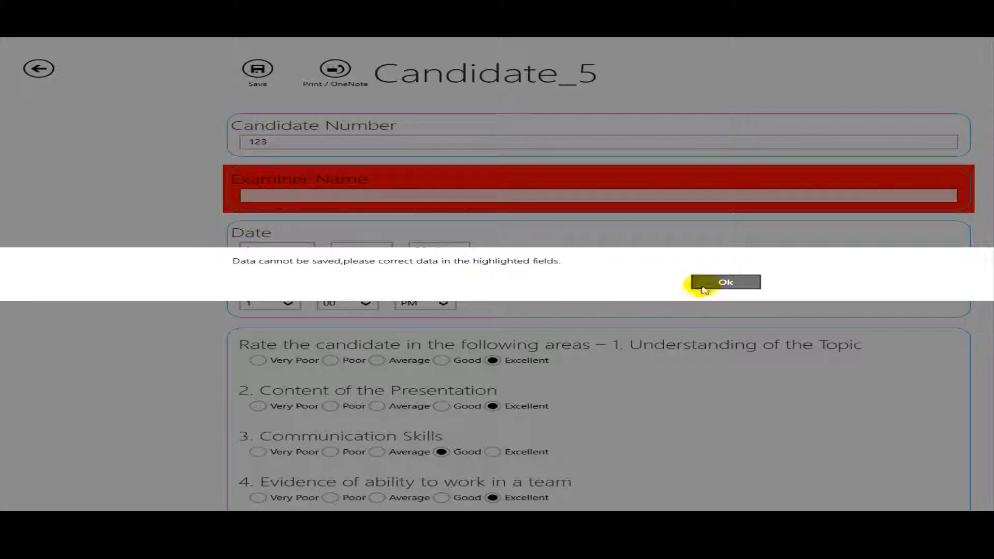
click(725, 282)
- Fill in the examiner's name and save the Candidate_5 record
click(302, 197)
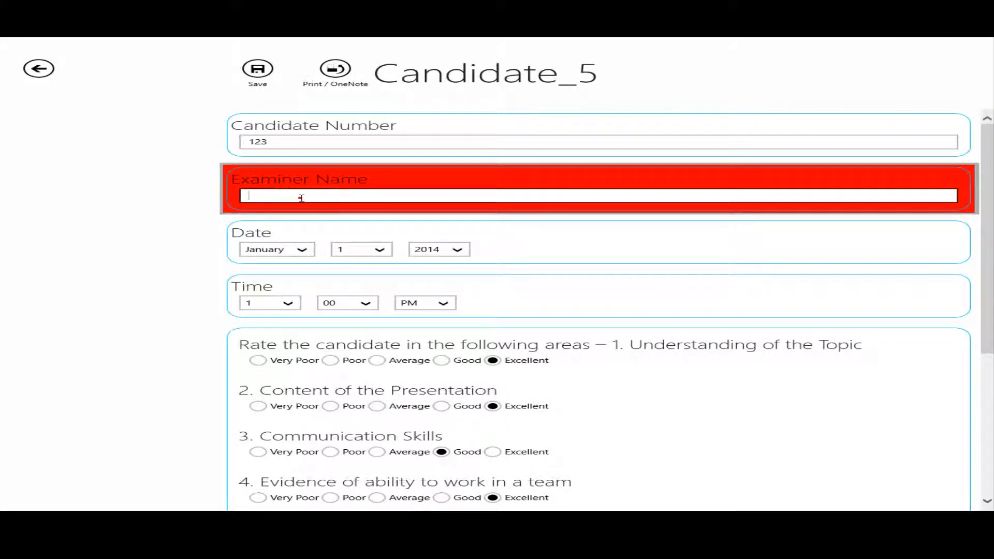
text(Dr Brown)
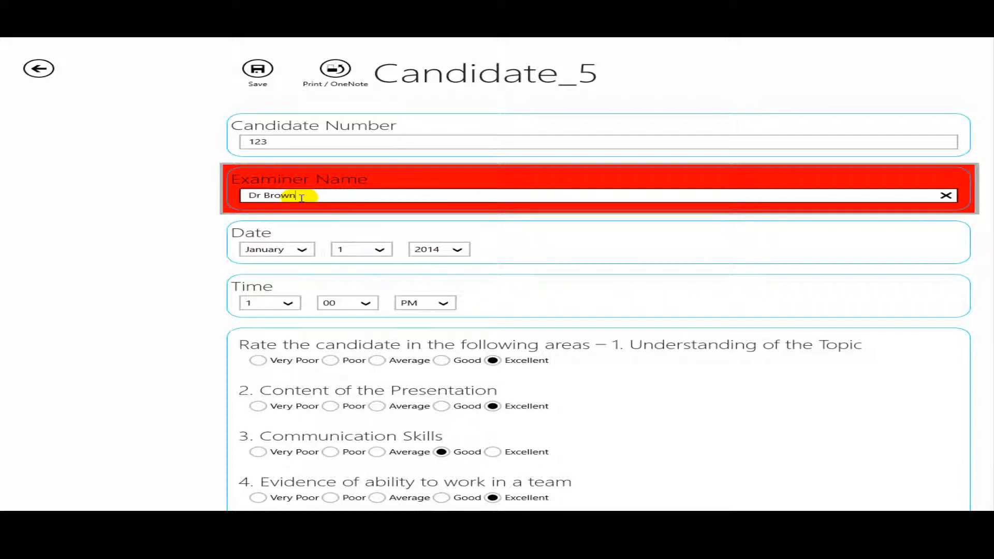
click(259, 72)
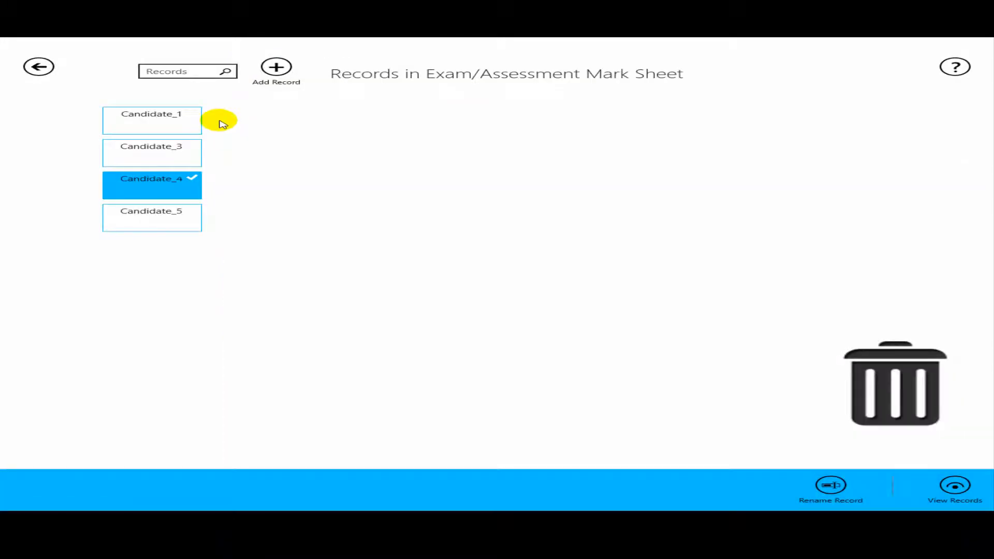
- View the Candidate_4 record's summary, and browse forward to Candidate_5 and back to Candidate_3
click(196, 190)
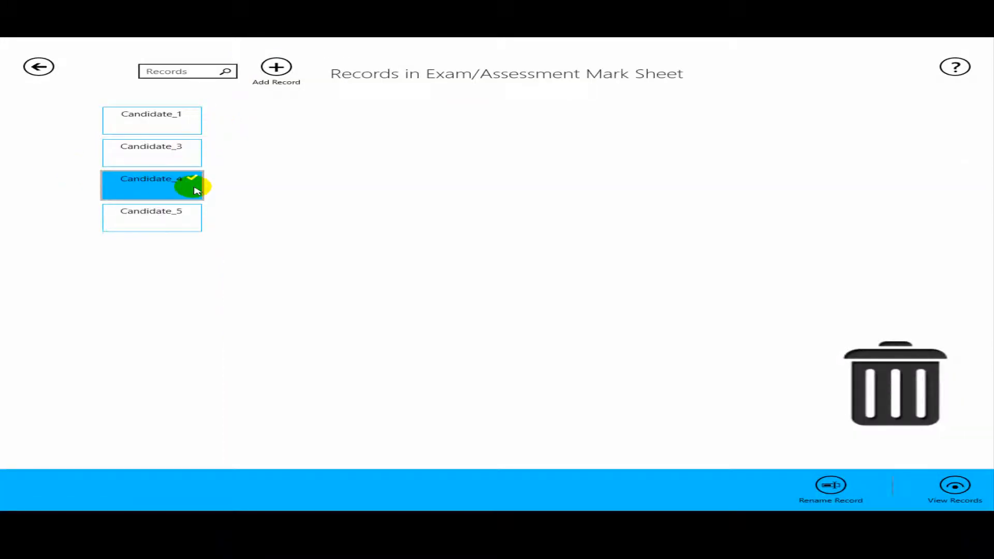
click(958, 490)
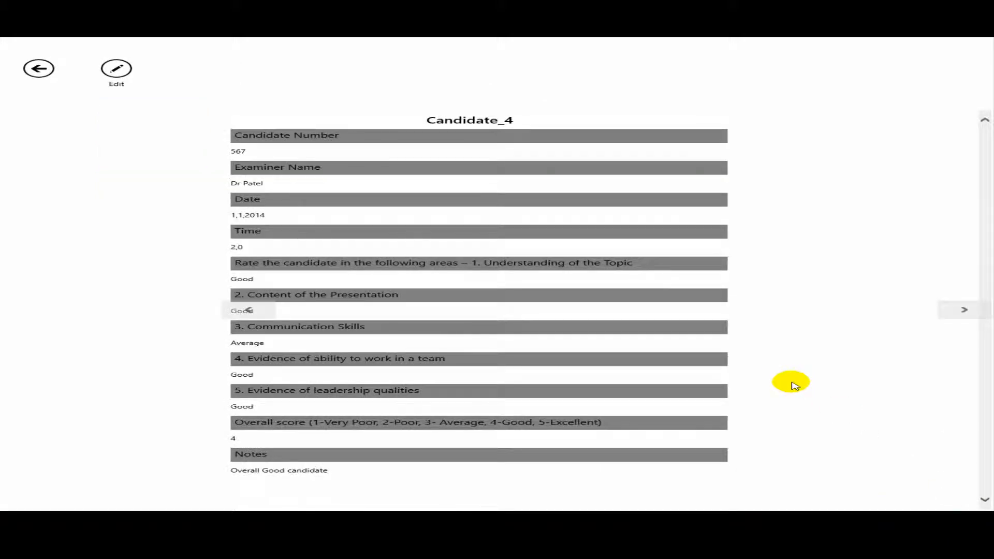
click(964, 312)
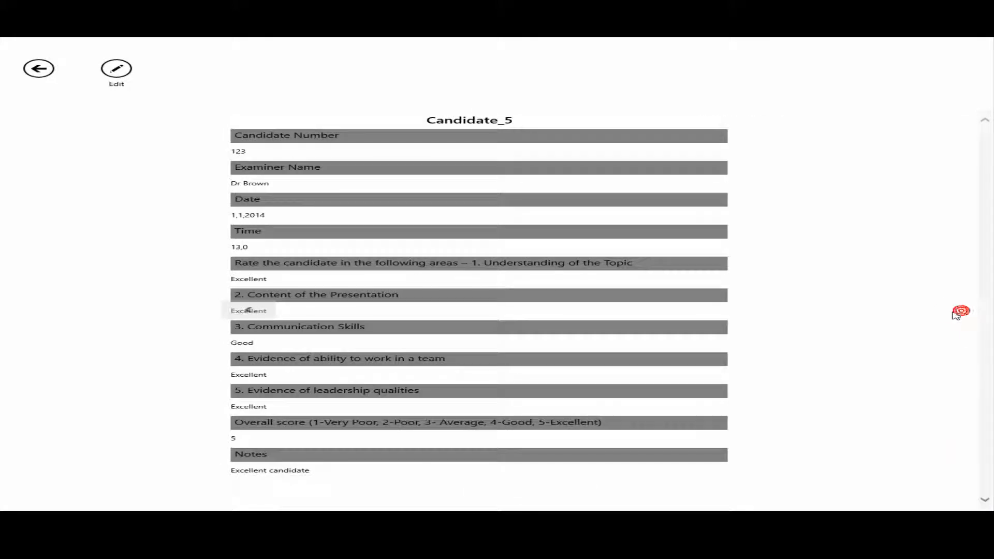
click(232, 311)
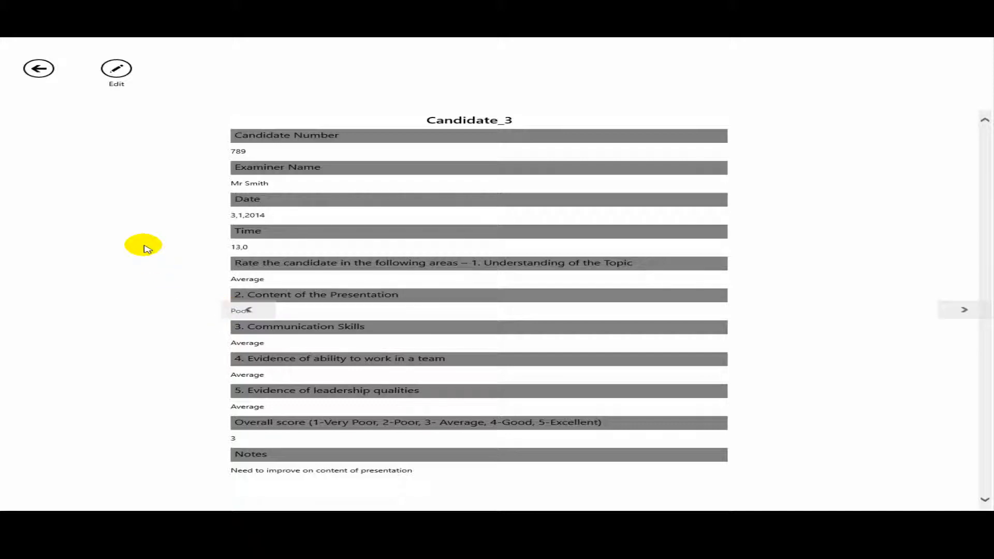
- Open the Candidate_3 record for editing and go to its candidate number
click(116, 69)
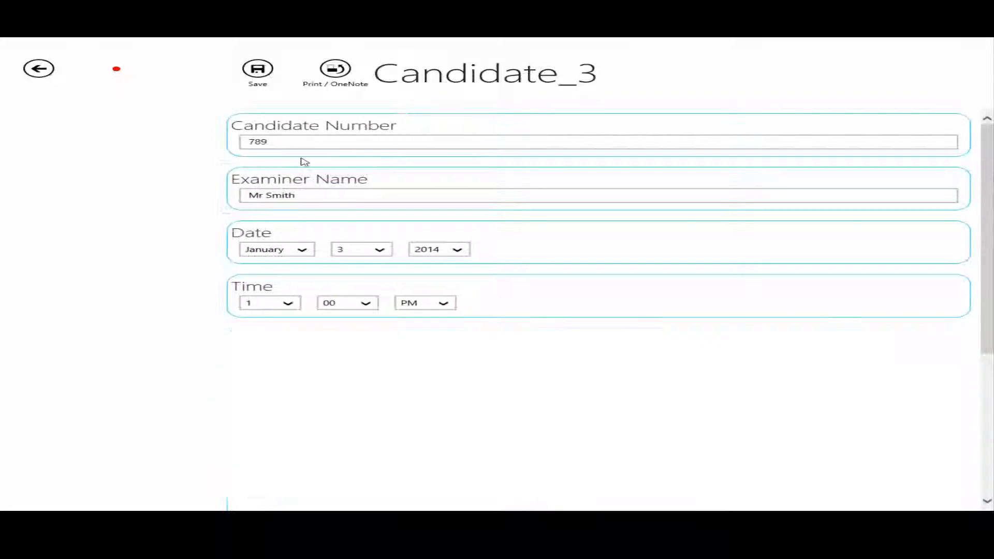
click(283, 144)
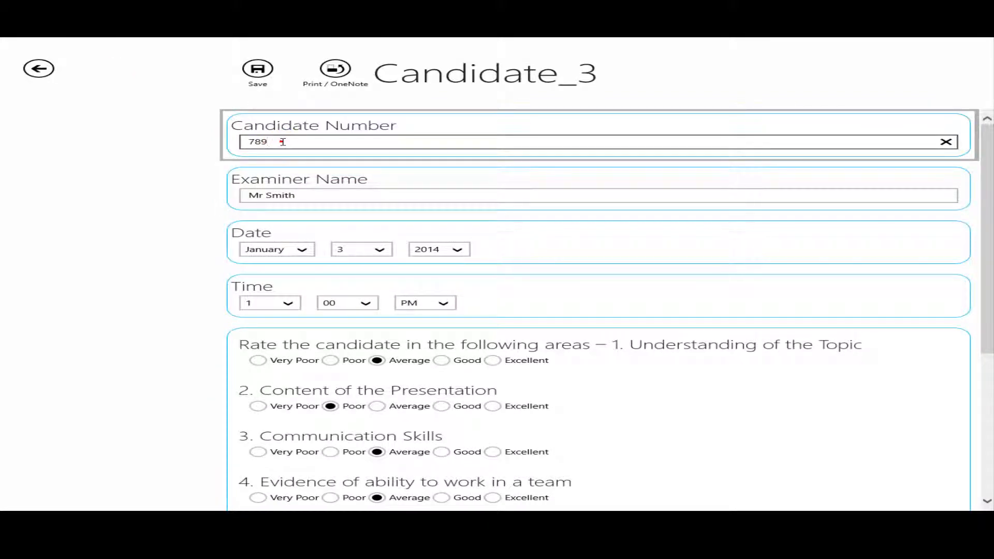
text(567)
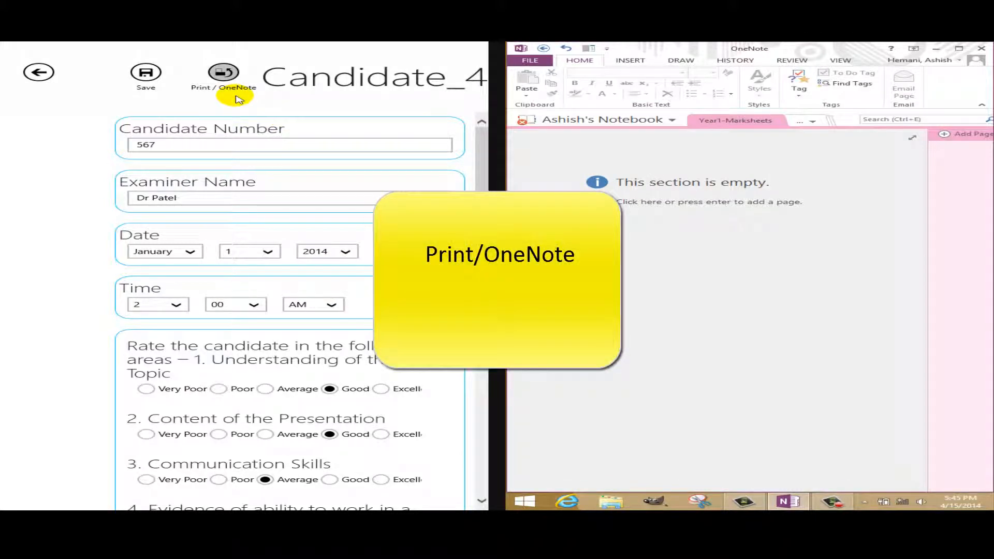
- Send the Candidate_4 record as a printout to OneNote 2013, inserting it in the Year1-Marksheets section of the notebook
click(228, 78)
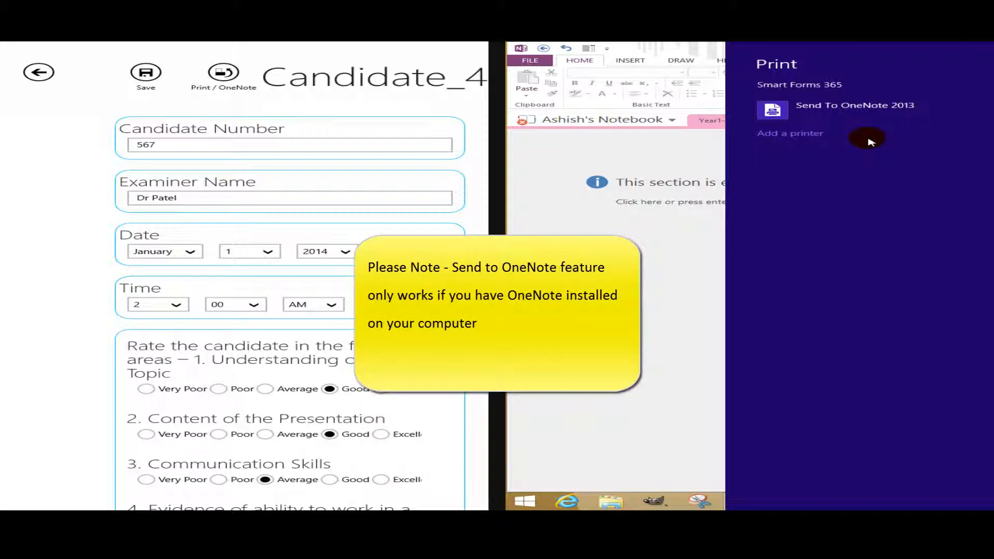
click(849, 110)
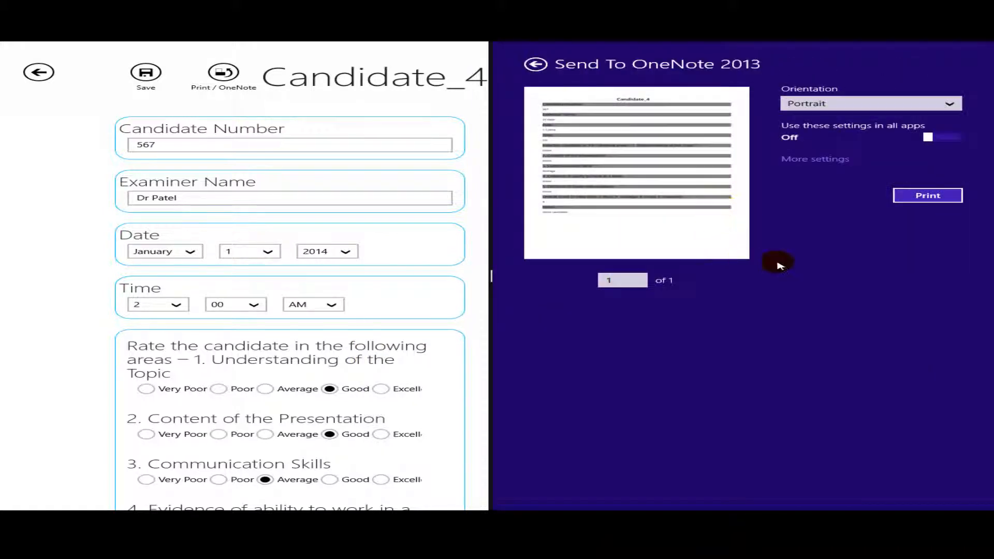
click(928, 195)
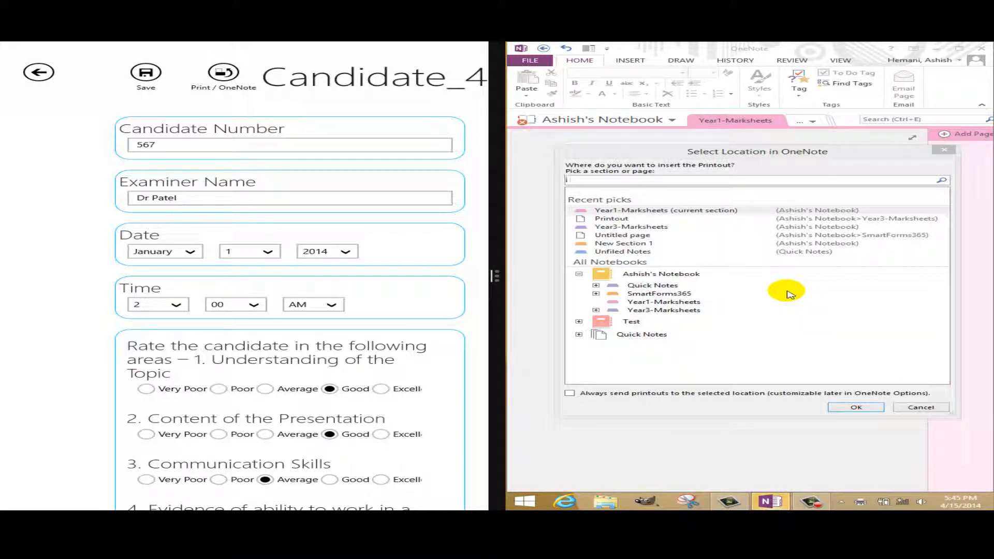
click(656, 304)
click(844, 406)
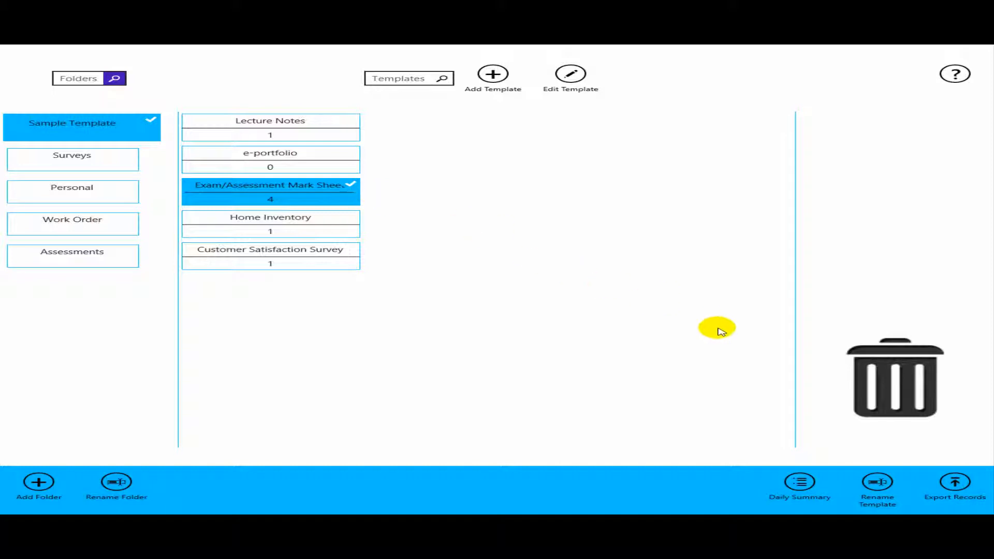
- Export the Exam/Assessment Mark Sheet records in Html format to the Desktop as SmartFormsData
click(954, 480)
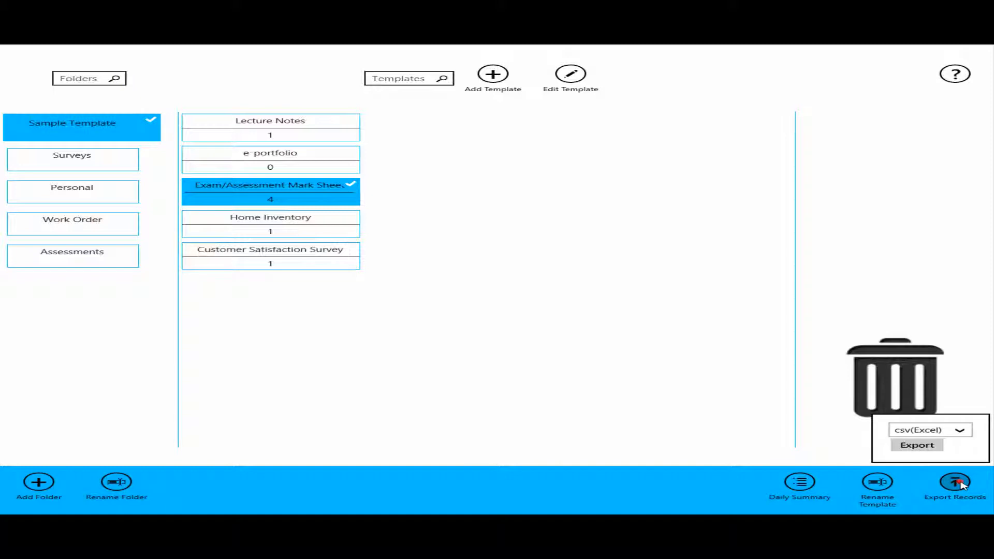
click(960, 433)
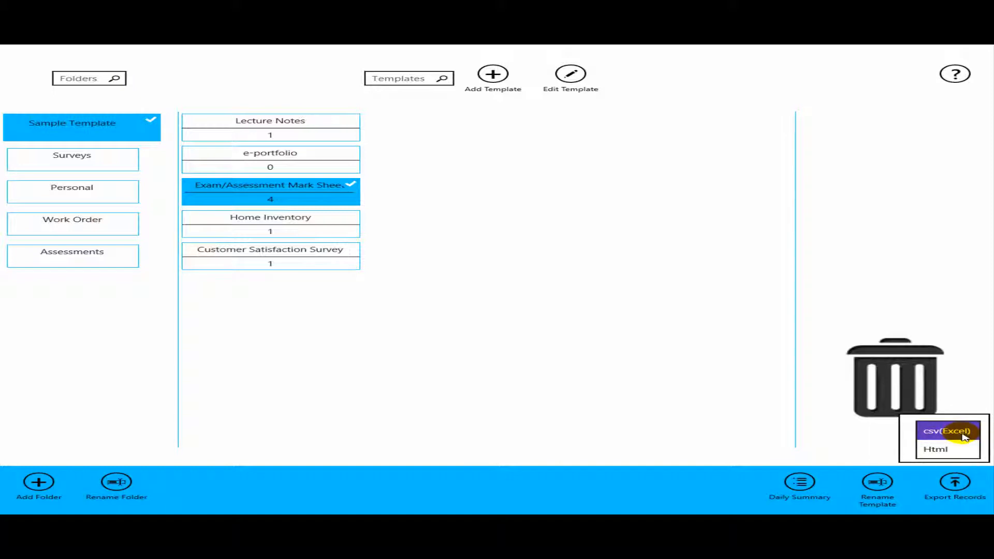
click(957, 450)
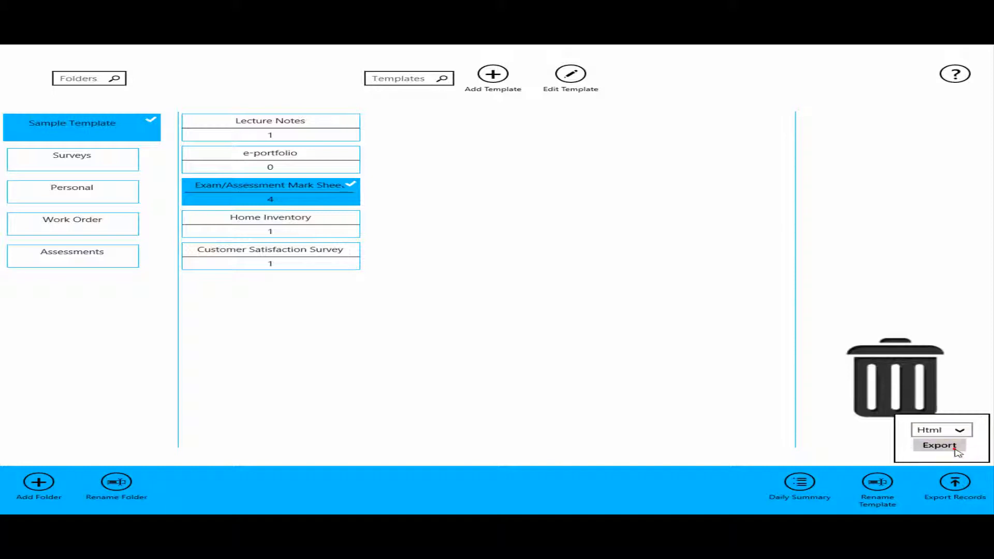
click(957, 450)
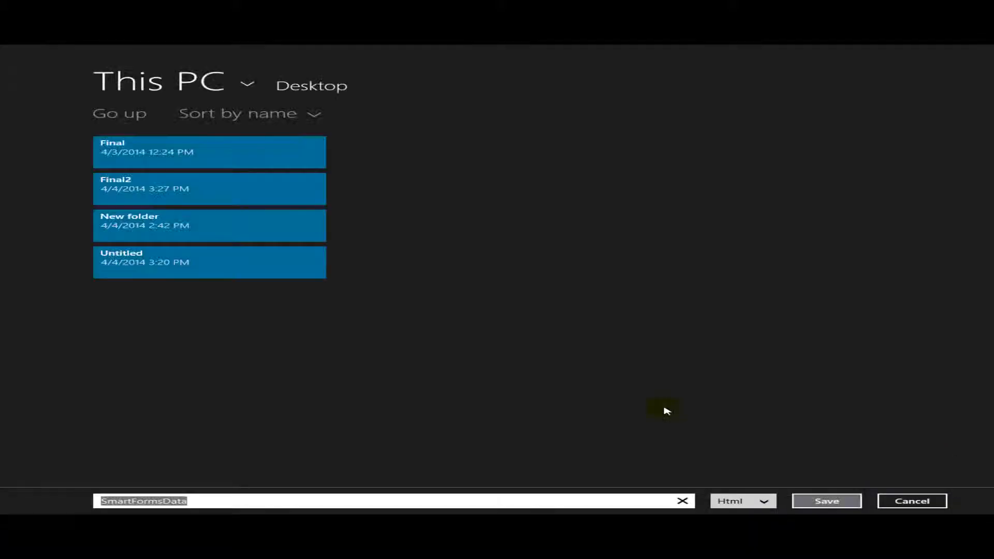
click(828, 501)
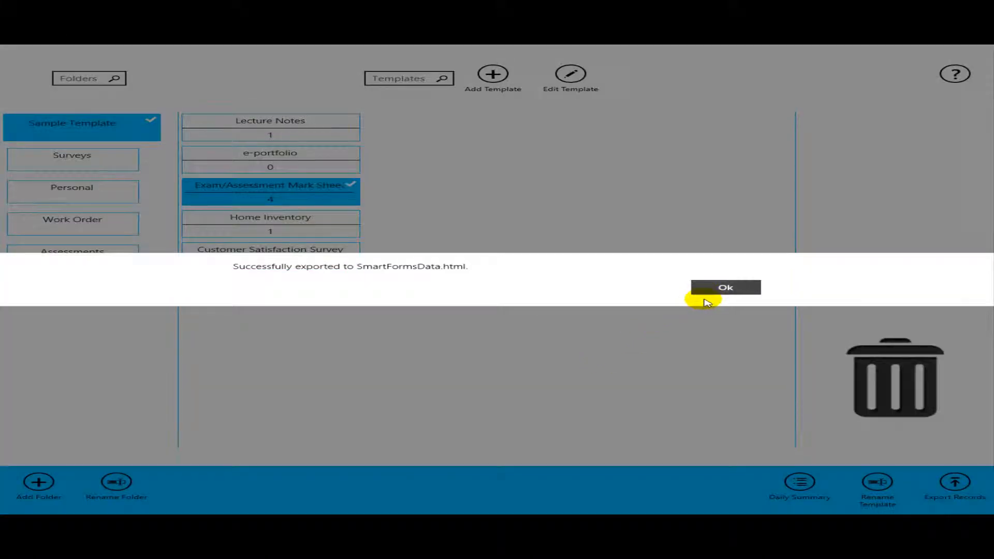
click(711, 286)
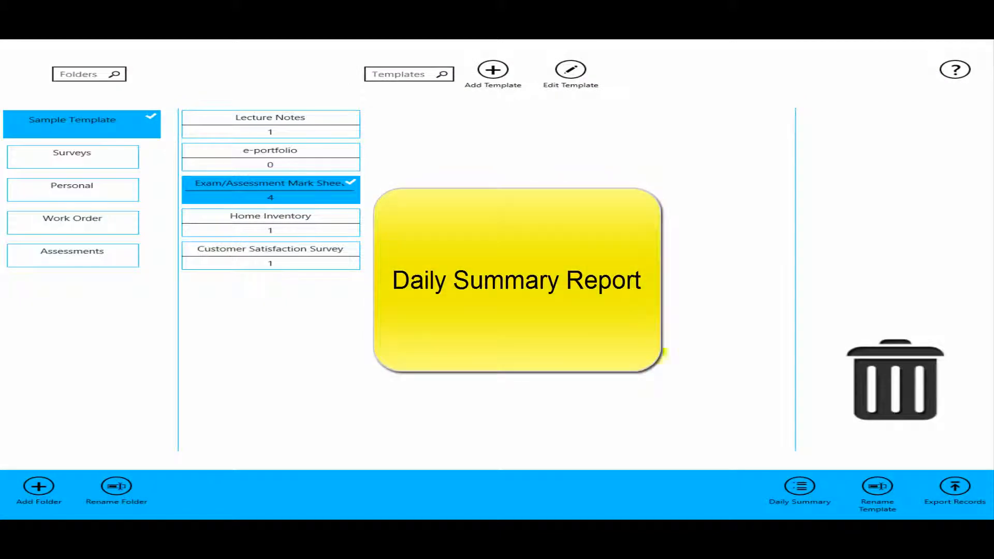
- View the daily summary report for the Exam/Assessment Mark Sheet template, and open the user help
click(798, 482)
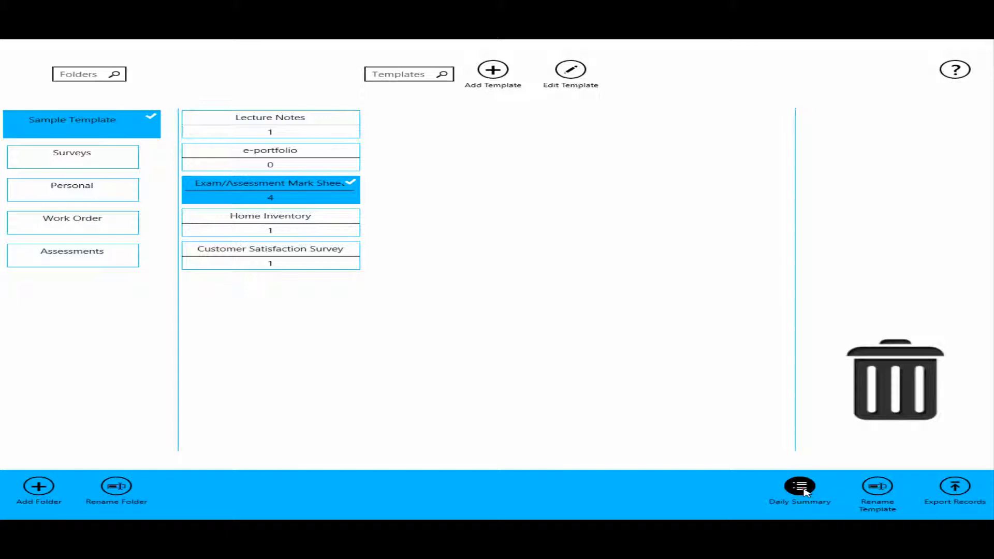
click(804, 491)
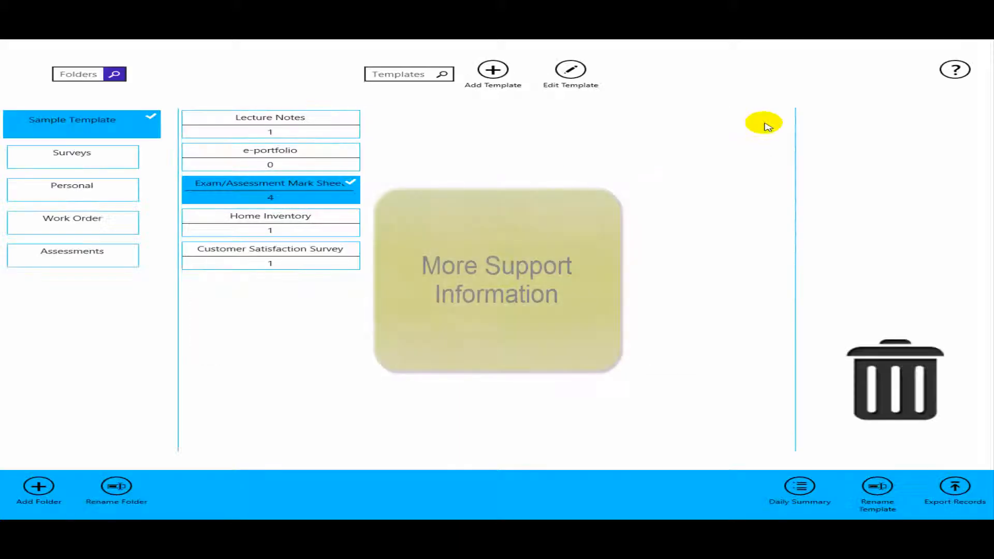
click(956, 73)
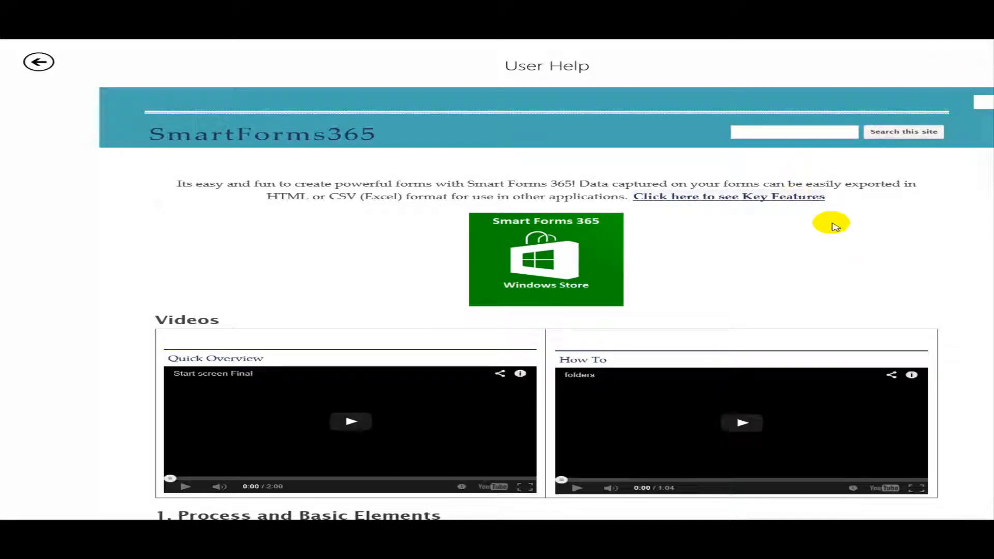